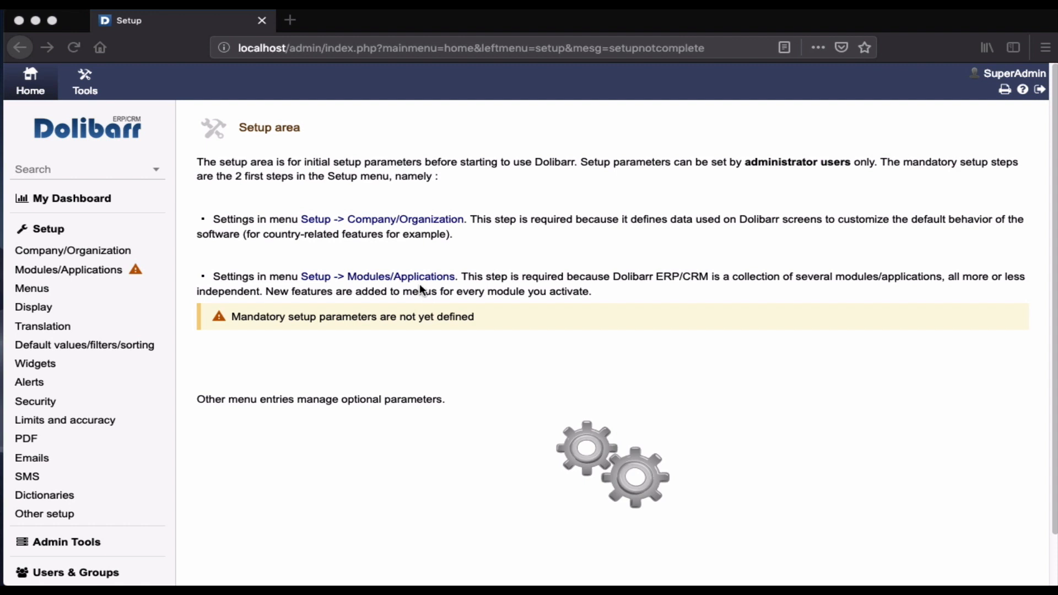
- Open the Modules/Applications setup and look through the available modules in each category, from Human Resource Management to external system interfaces
{"action": "left_click", "coordinate": [385, 290]}
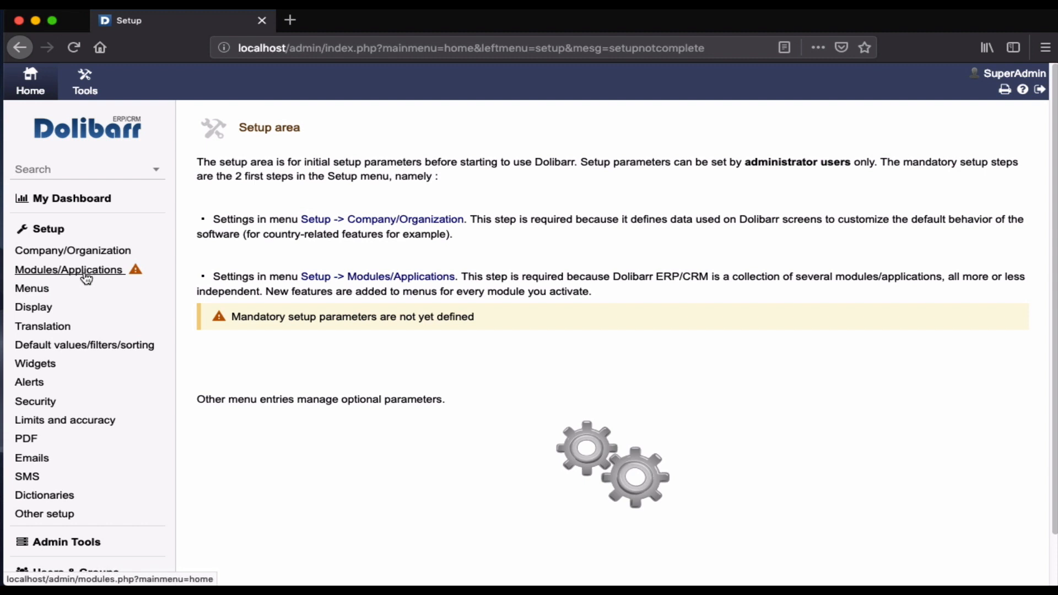
{"action": "left_click", "coordinate": [361, 283]}
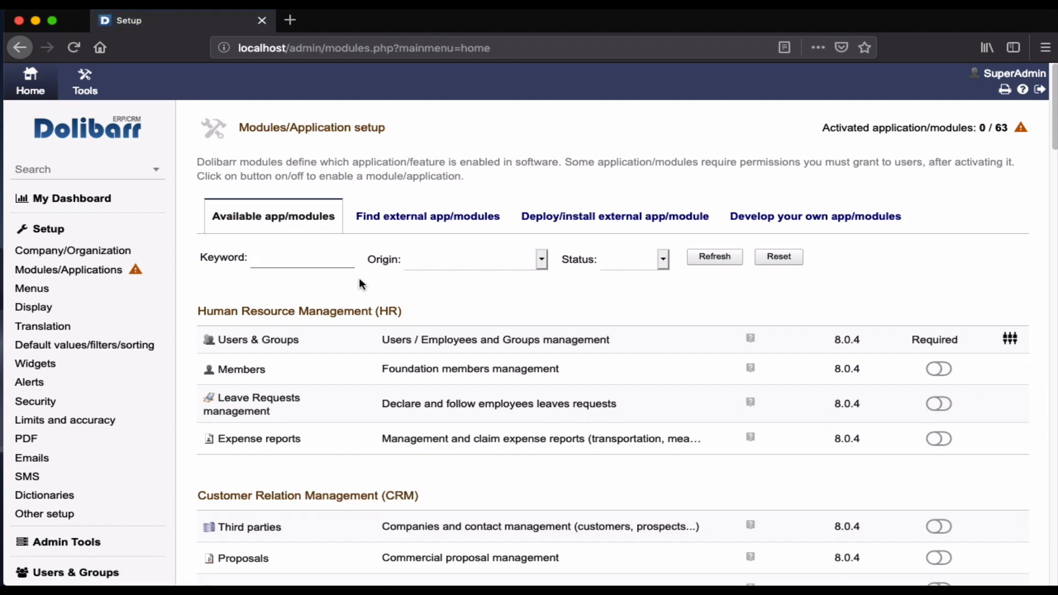
{"action": "scroll", "coordinate": [359, 278], "scroll_direction": "down", "scroll_amount": 5}
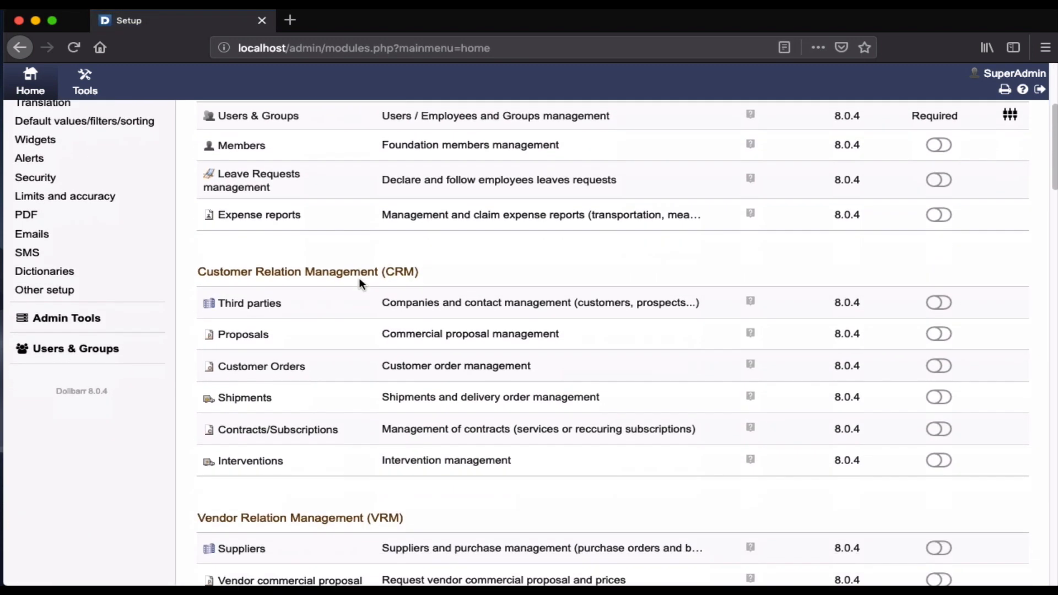
{"action": "scroll", "coordinate": [359, 278], "scroll_direction": "down", "scroll_amount": 4}
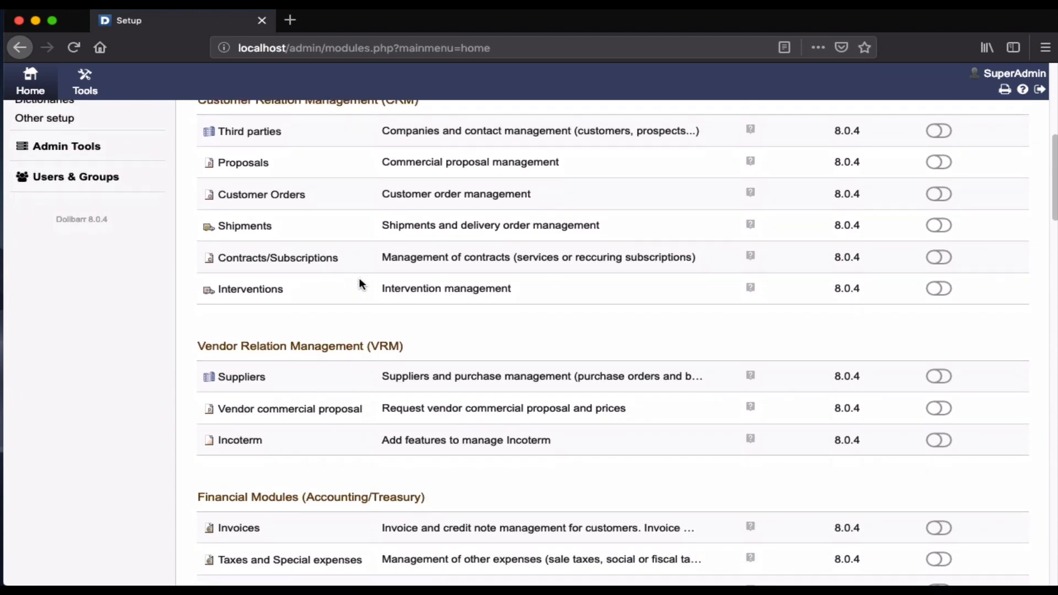
{"action": "scroll", "coordinate": [359, 279], "scroll_direction": "down", "scroll_amount": 5}
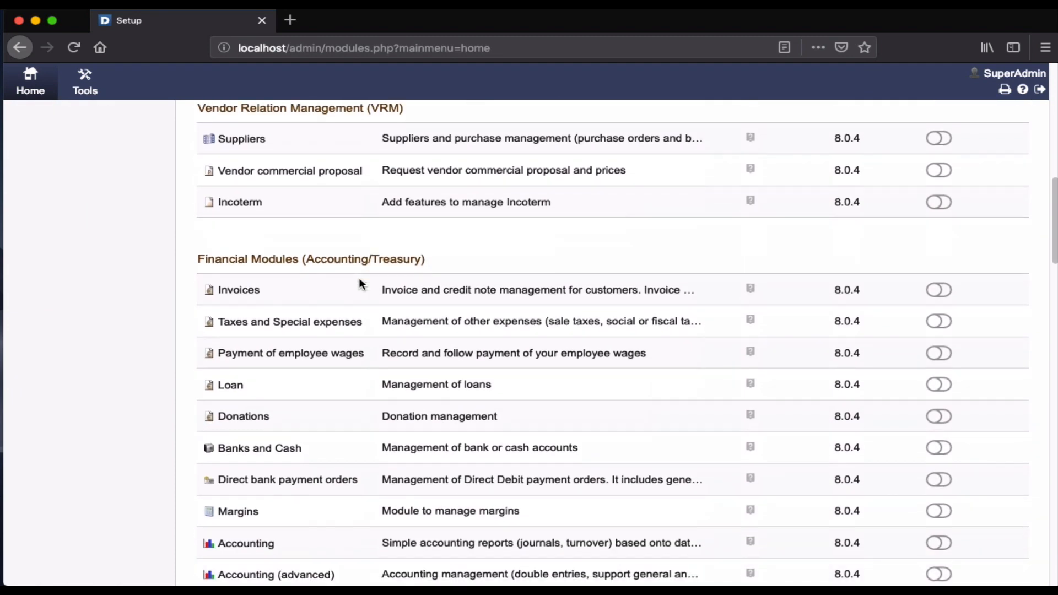
{"action": "scroll", "coordinate": [359, 279], "scroll_direction": "down", "scroll_amount": 9}
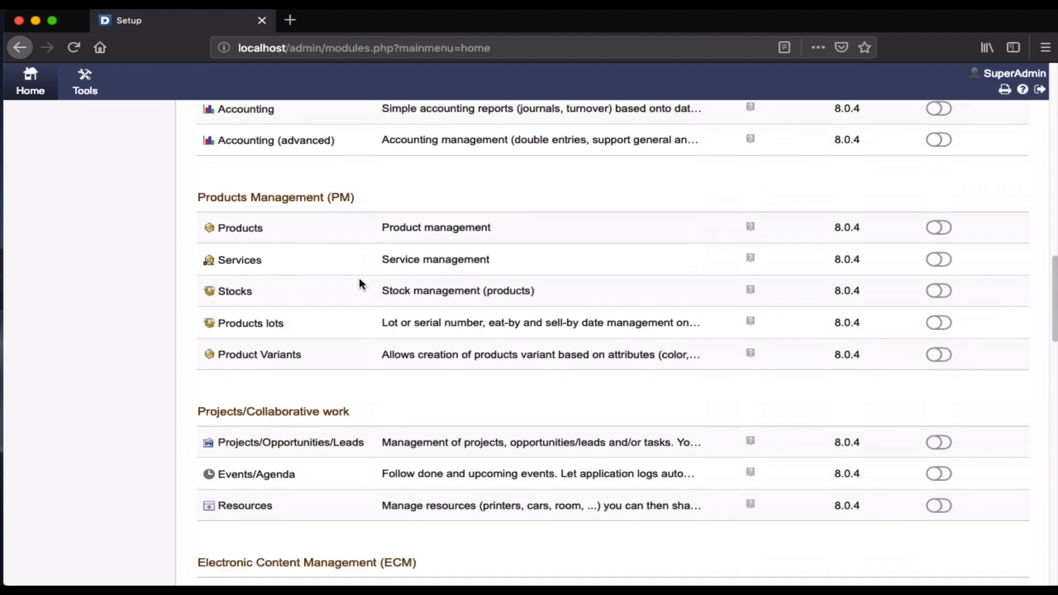
{"action": "scroll", "coordinate": [358, 284], "scroll_direction": "down", "scroll_amount": 3}
{"action": "scroll", "coordinate": [359, 281], "scroll_direction": "down", "scroll_amount": 3}
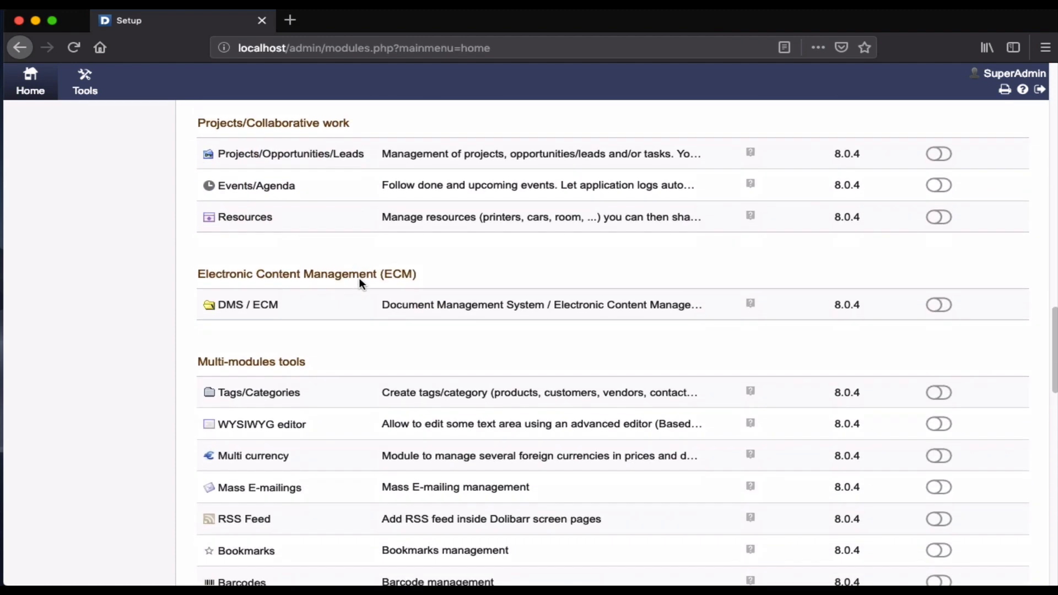
{"action": "scroll", "coordinate": [359, 281], "scroll_direction": "down", "scroll_amount": 2}
{"action": "scroll", "coordinate": [359, 280], "scroll_direction": "down", "scroll_amount": 6}
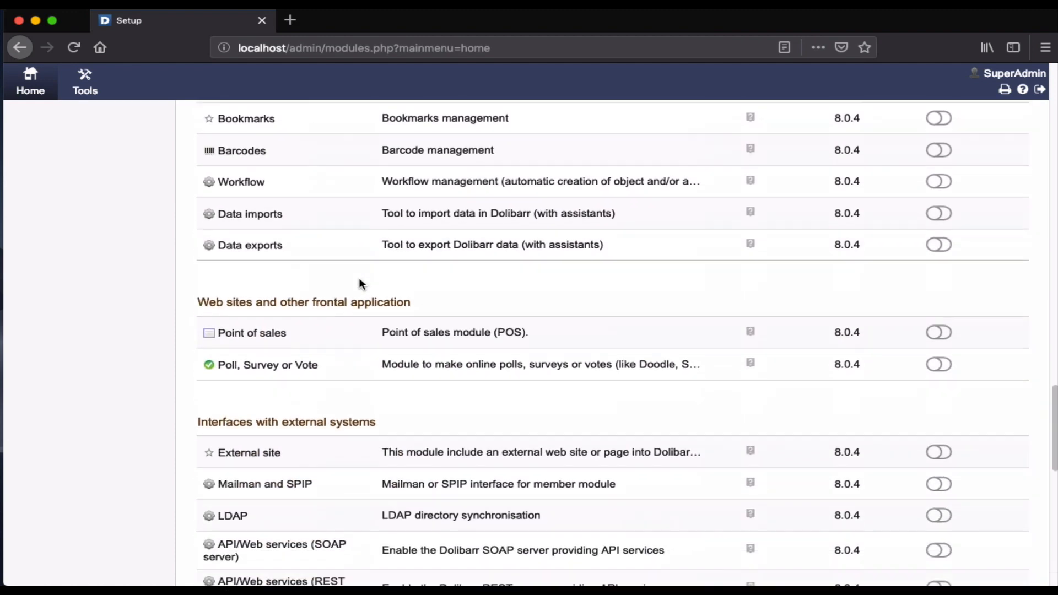
{"action": "scroll", "coordinate": [360, 280], "scroll_direction": "up", "scroll_amount": 8}
{"action": "scroll", "coordinate": [359, 280], "scroll_direction": "up", "scroll_amount": 12}
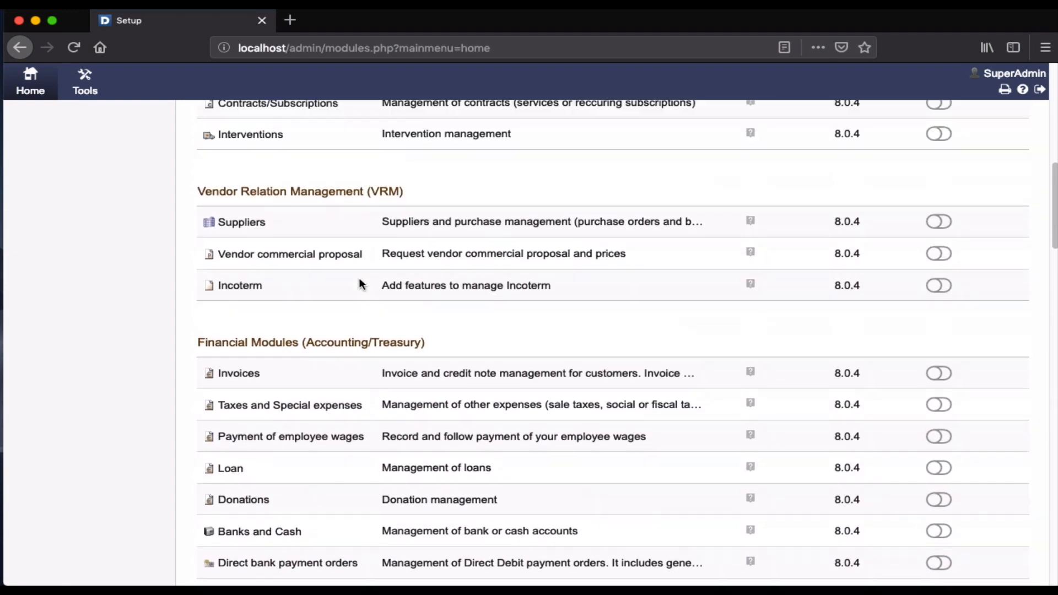
{"action": "scroll", "coordinate": [359, 284], "scroll_direction": "up", "scroll_amount": 5}
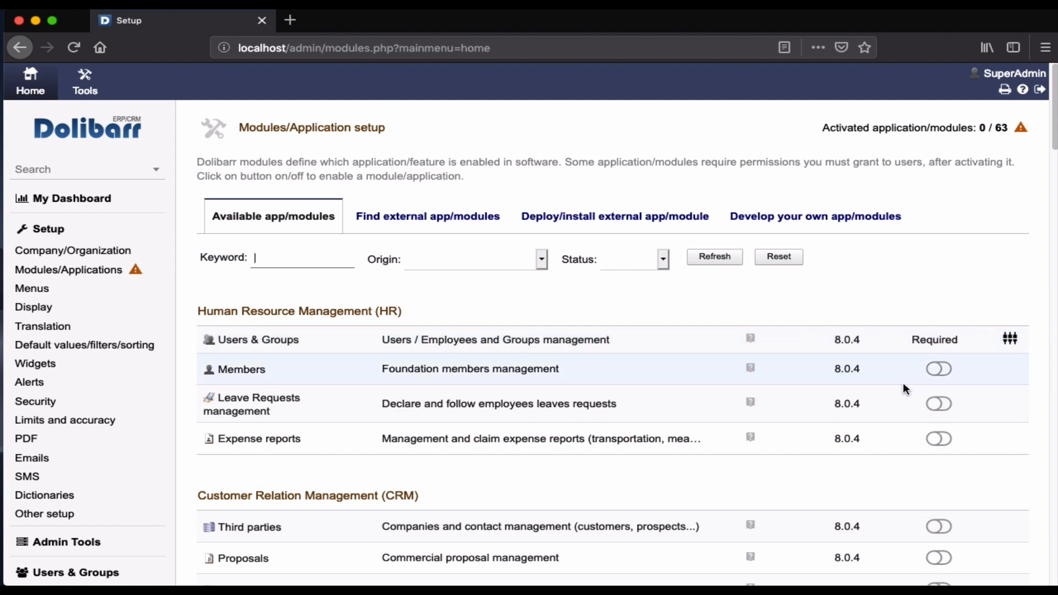
- Enable Expense reports under Human Resource Management, plus Third parties, Proposals, Customer Orders and Shipments under Customer Relation Management
{"action": "left_click", "coordinate": [942, 442]}
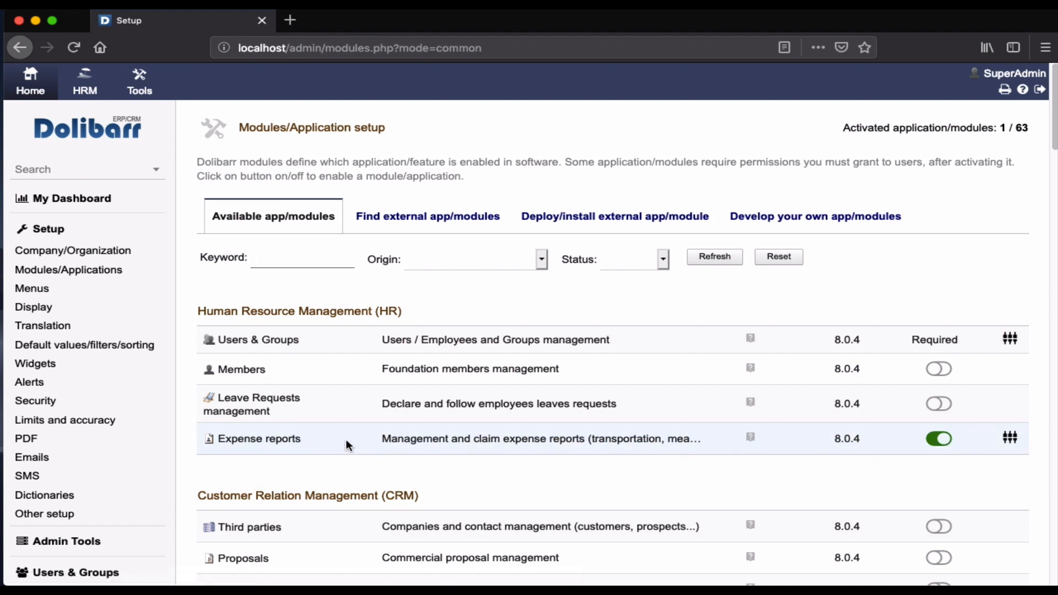
{"action": "scroll", "coordinate": [400, 444], "scroll_direction": "down", "scroll_amount": 4}
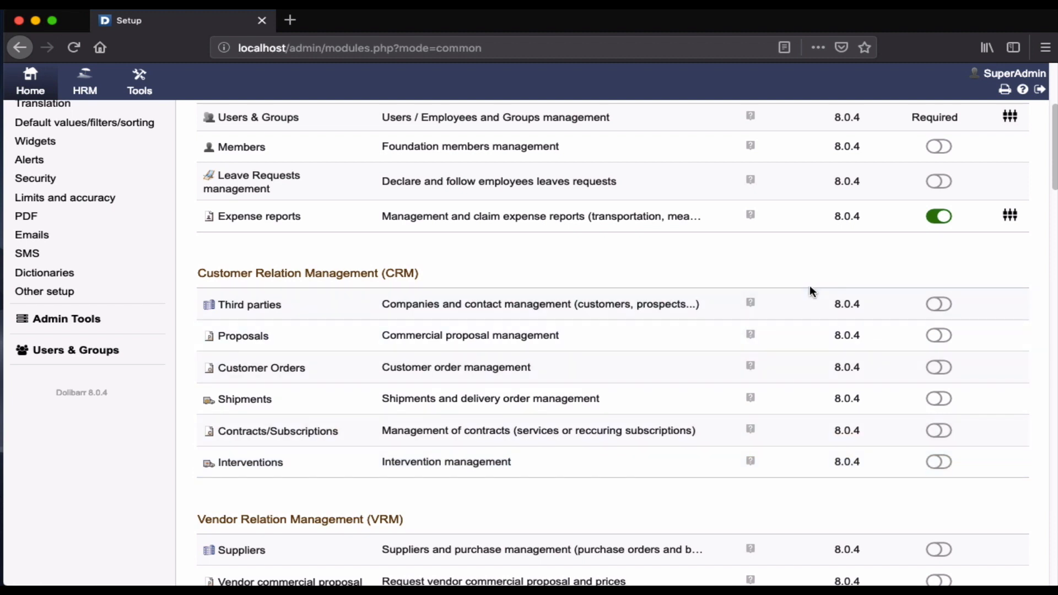
{"action": "left_click", "coordinate": [939, 305]}
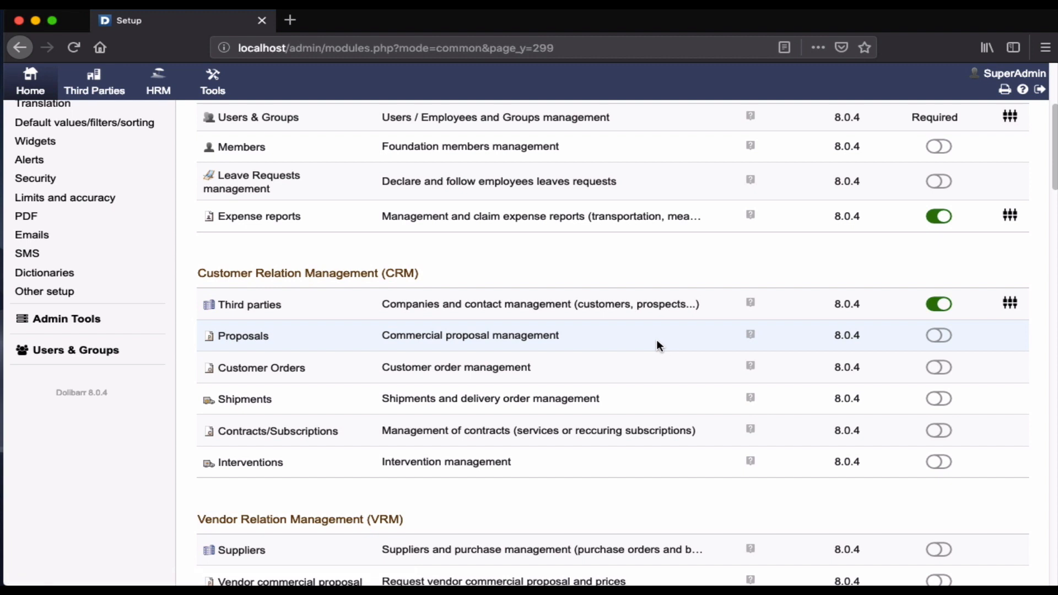
{"action": "left_click", "coordinate": [940, 337]}
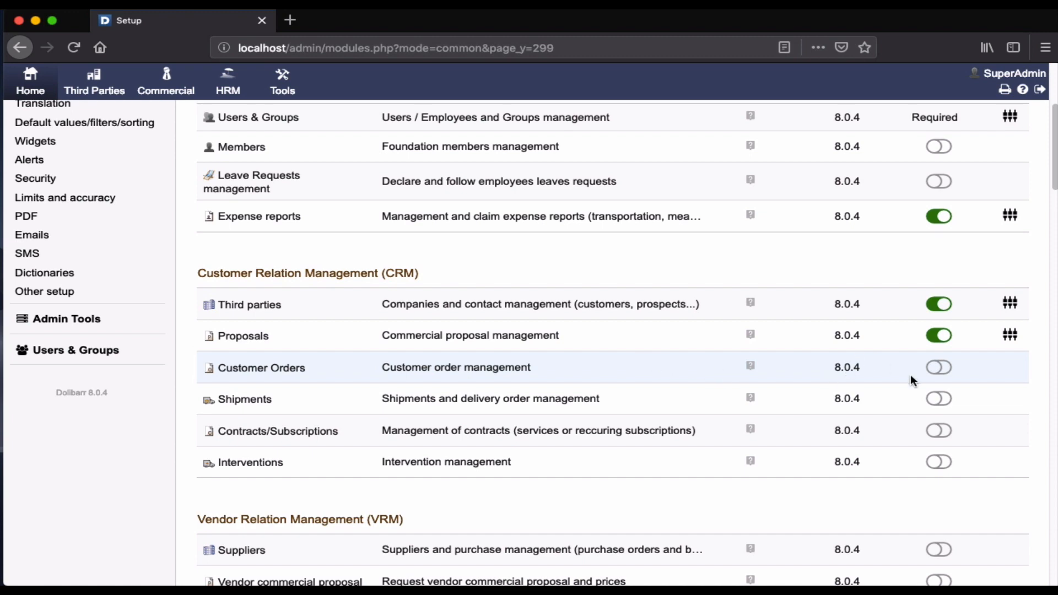
{"action": "left_click", "coordinate": [944, 370]}
{"action": "left_click", "coordinate": [938, 400]}
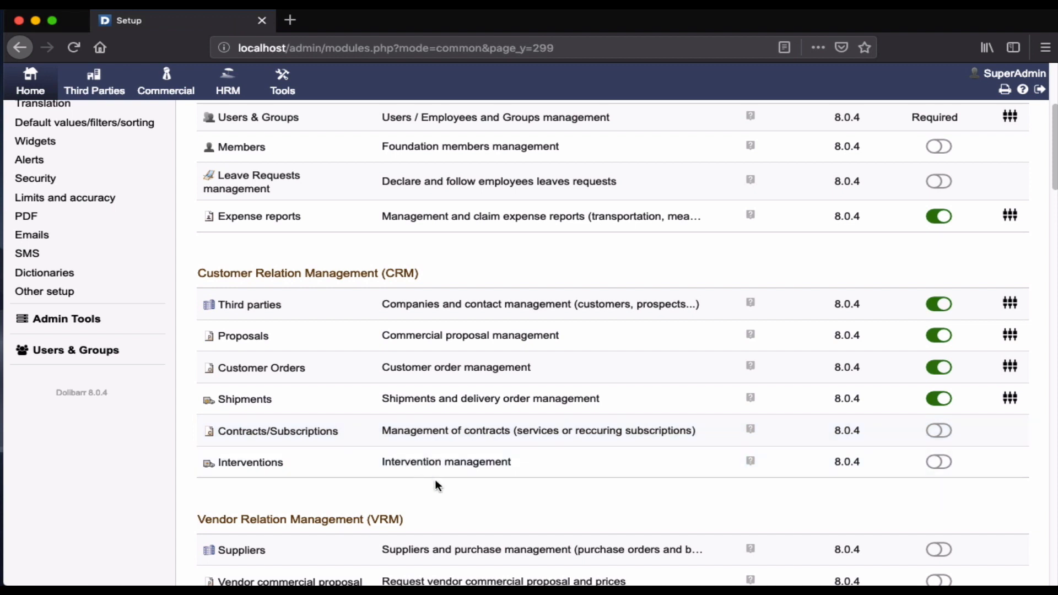
- Enable the Suppliers and Vendor commercial proposal modules under Vendor Relation Management
{"action": "scroll", "coordinate": [479, 460], "scroll_direction": "down", "scroll_amount": 2}
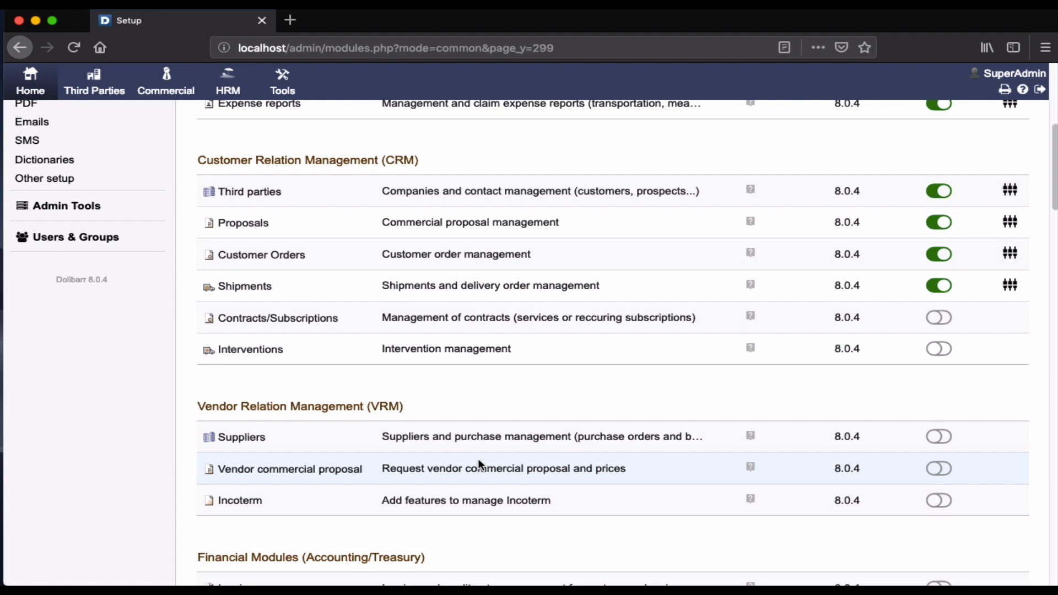
{"action": "scroll", "coordinate": [479, 465], "scroll_direction": "down", "scroll_amount": 2}
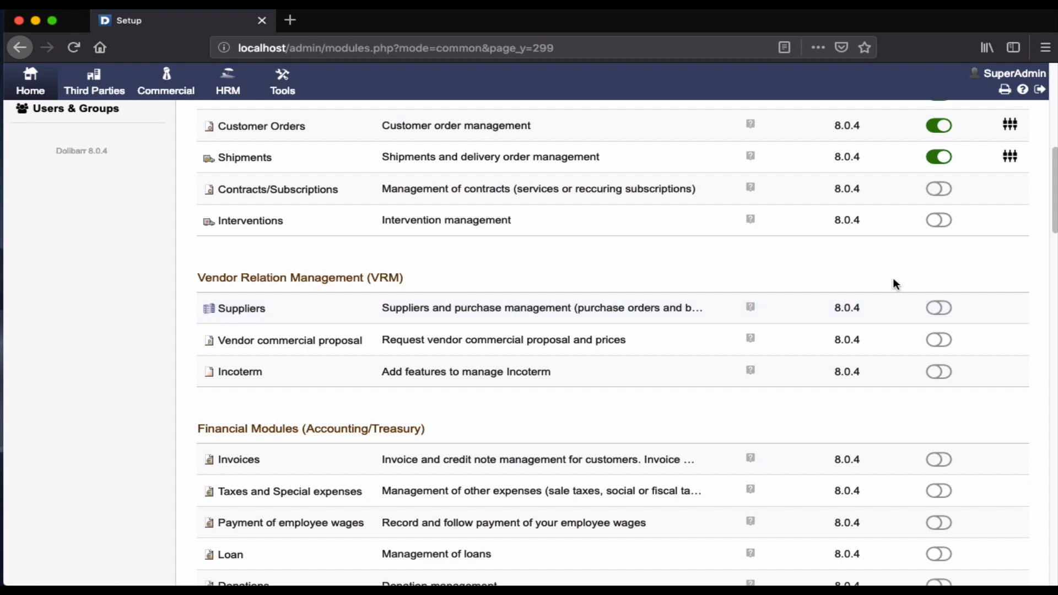
{"action": "left_click", "coordinate": [937, 318]}
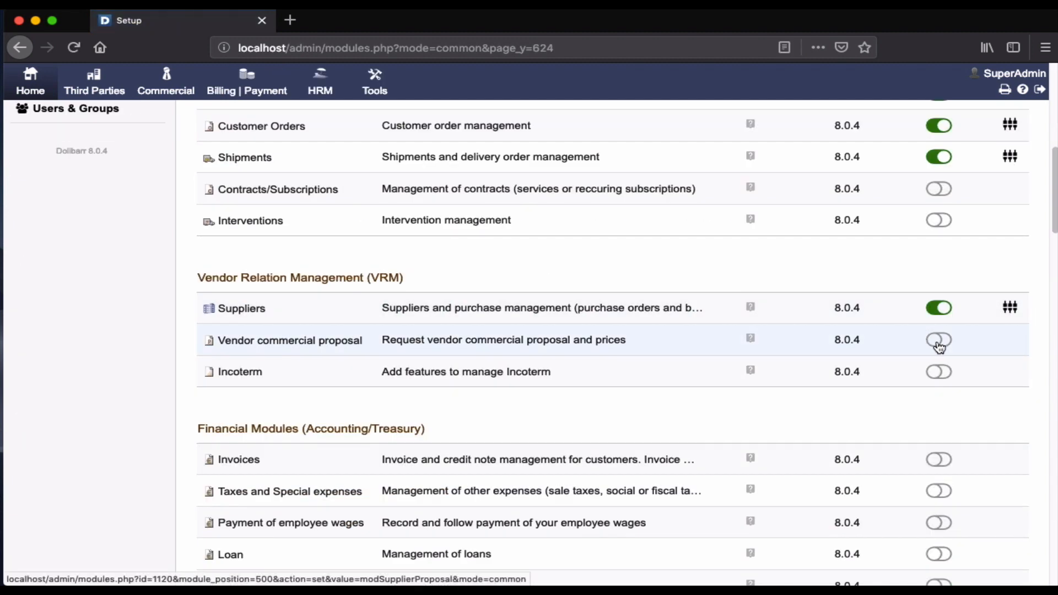
{"action": "left_click", "coordinate": [938, 346]}
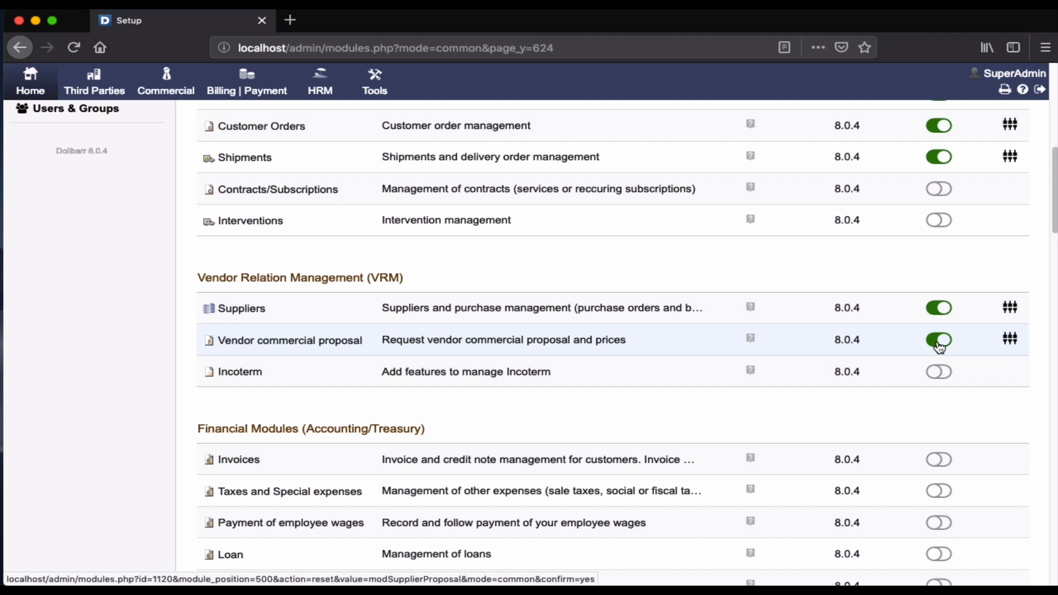
- Enable the financial modules Invoices, Taxes and Special expenses, Payment of employee wages, Banks and Cash, and Accounting (advanced)
{"action": "scroll", "coordinate": [939, 345], "scroll_direction": "down", "scroll_amount": 5}
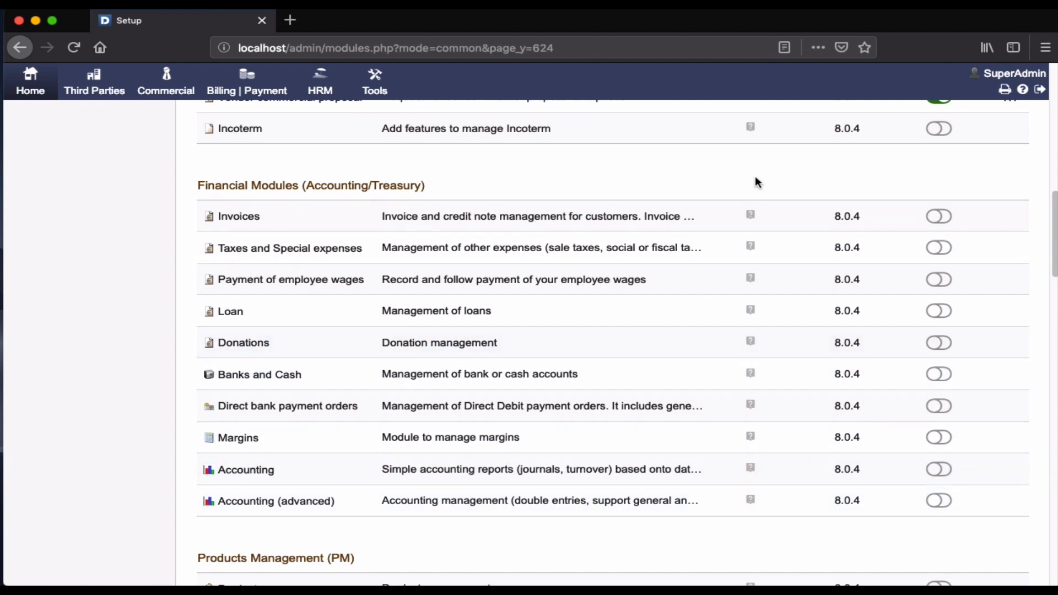
{"action": "left_click", "coordinate": [939, 218]}
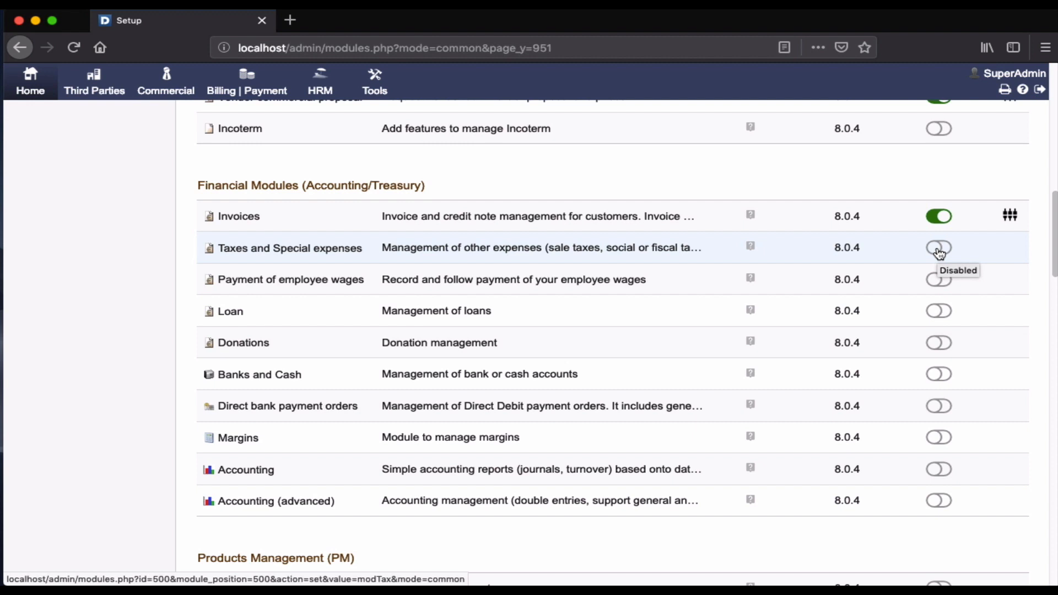
{"action": "left_click", "coordinate": [939, 250]}
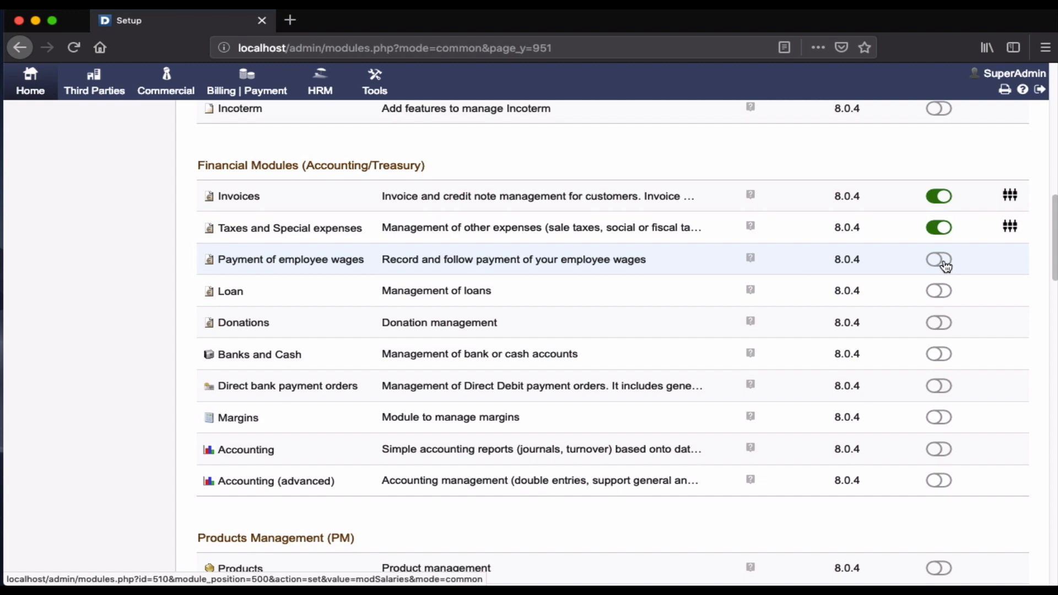
{"action": "left_click", "coordinate": [944, 266]}
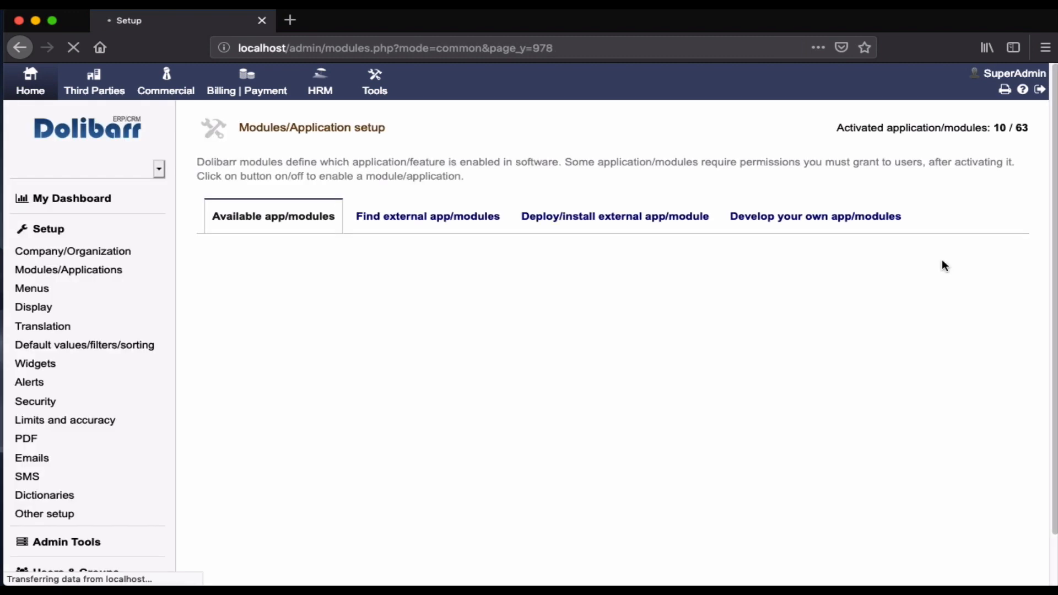
{"action": "scroll", "coordinate": [944, 266], "scroll_direction": "down", "scroll_amount": 1}
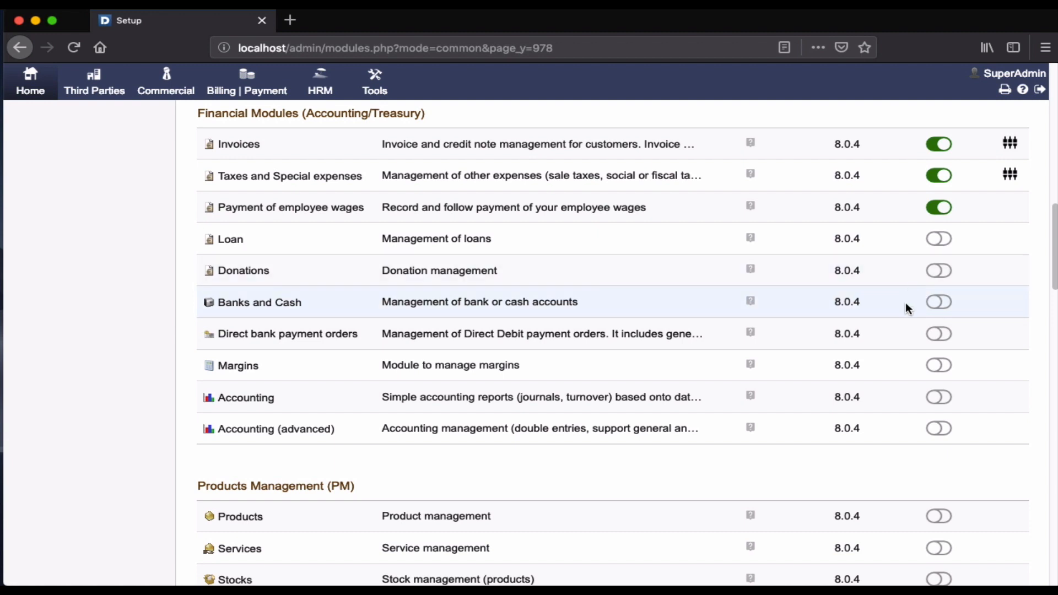
{"action": "left_click", "coordinate": [941, 303]}
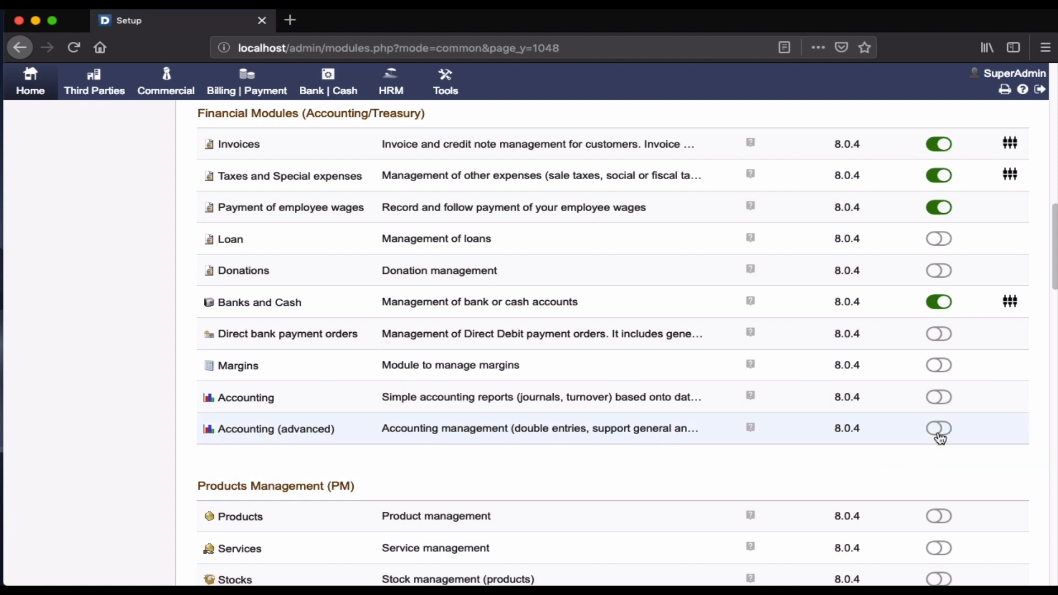
{"action": "left_click", "coordinate": [939, 430]}
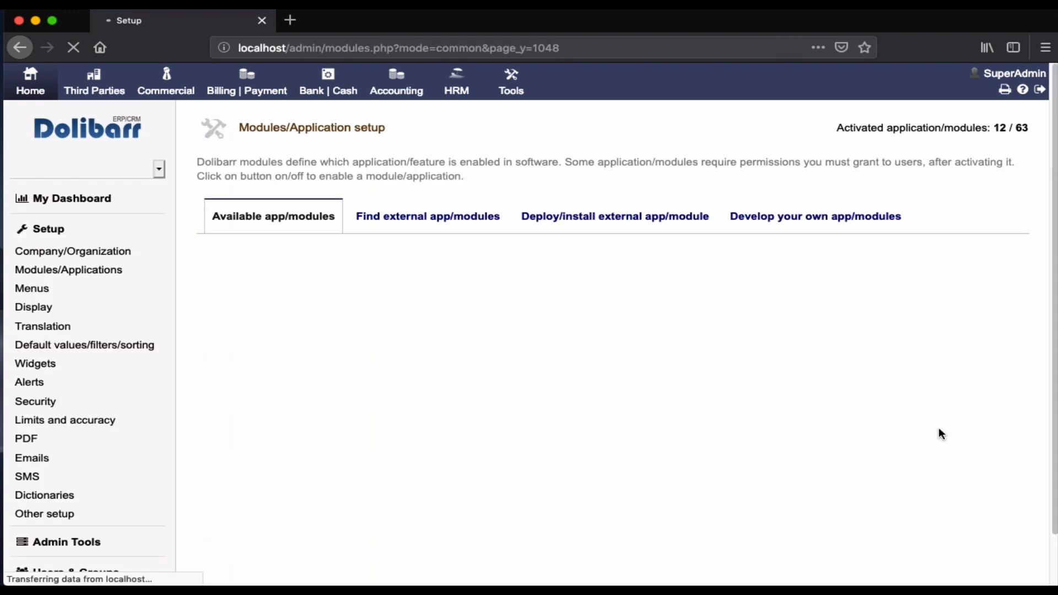
- Enable the Products and Stocks modules under Products Management
{"action": "scroll", "coordinate": [854, 444], "scroll_direction": "down", "scroll_amount": 3}
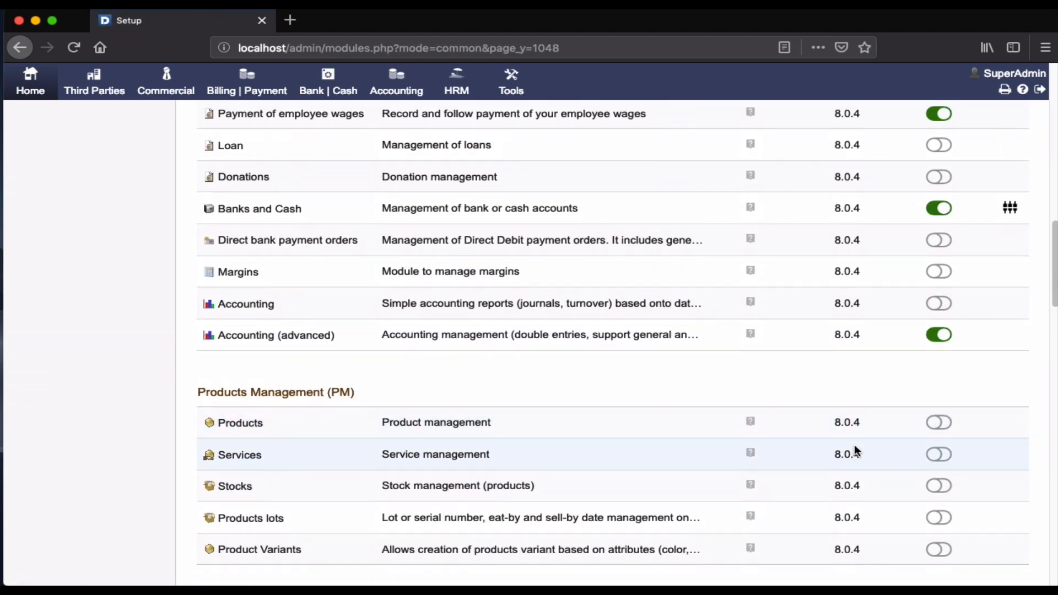
{"action": "scroll", "coordinate": [854, 450], "scroll_direction": "down", "scroll_amount": 5}
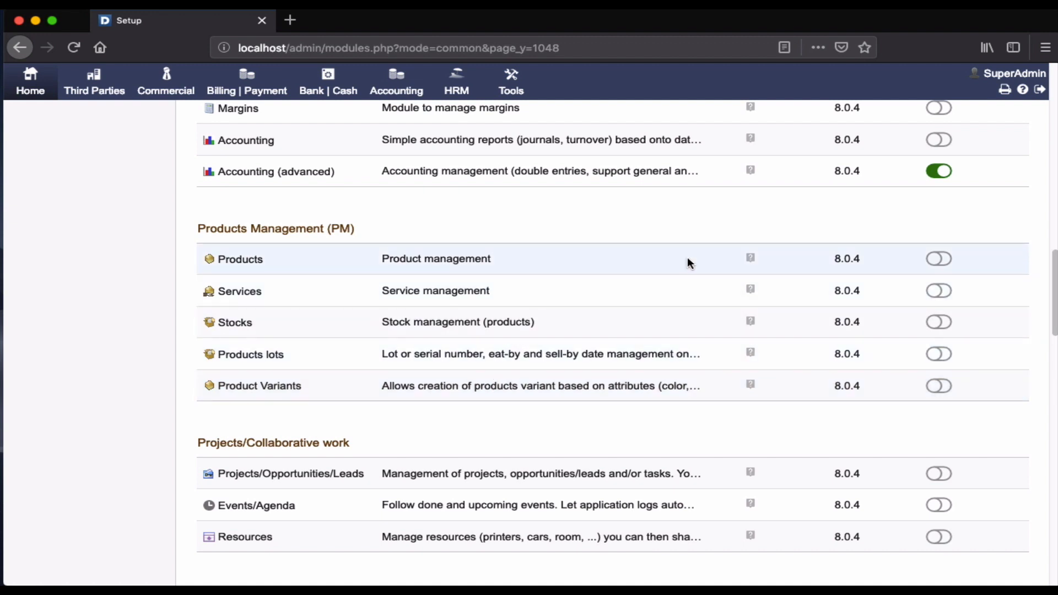
{"action": "left_click", "coordinate": [932, 264]}
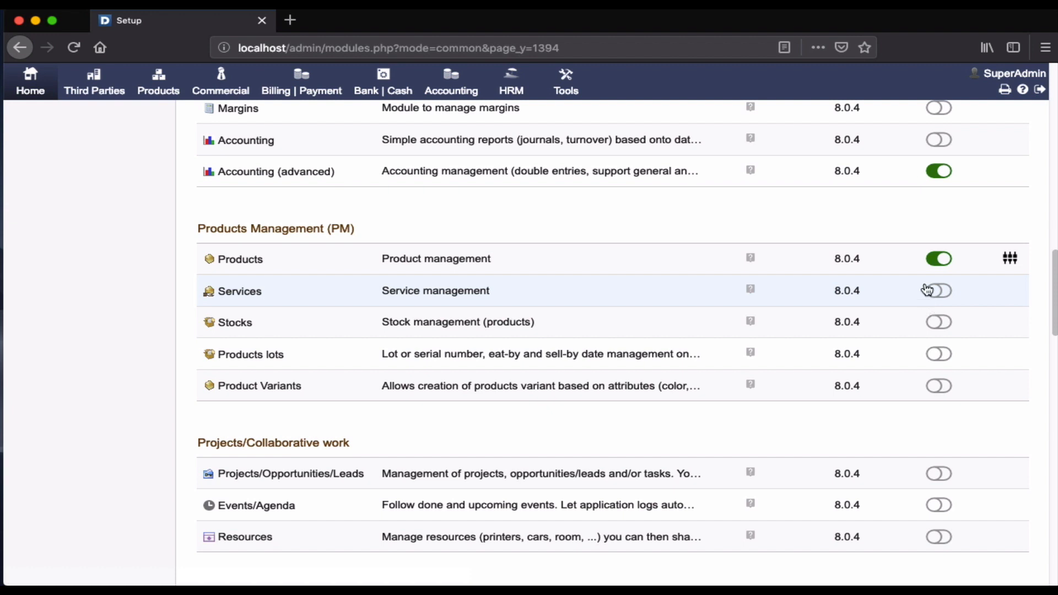
{"action": "left_click", "coordinate": [941, 325]}
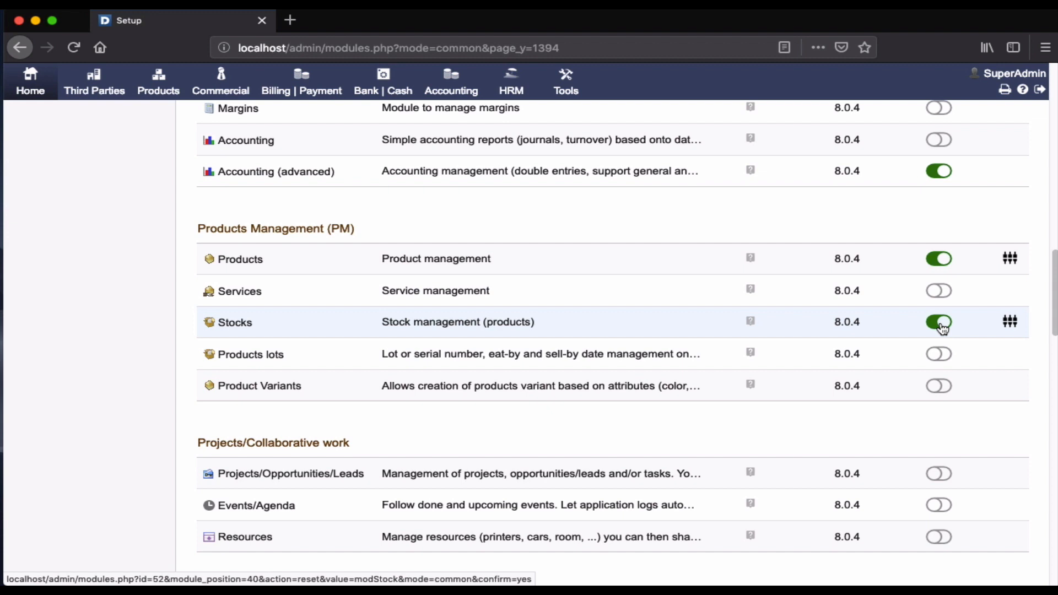
- Enable Events/Agenda under Projects/Collaborative work and DMS / ECM under Electronic Content Management
{"action": "scroll", "coordinate": [943, 329], "scroll_direction": "down", "scroll_amount": 5}
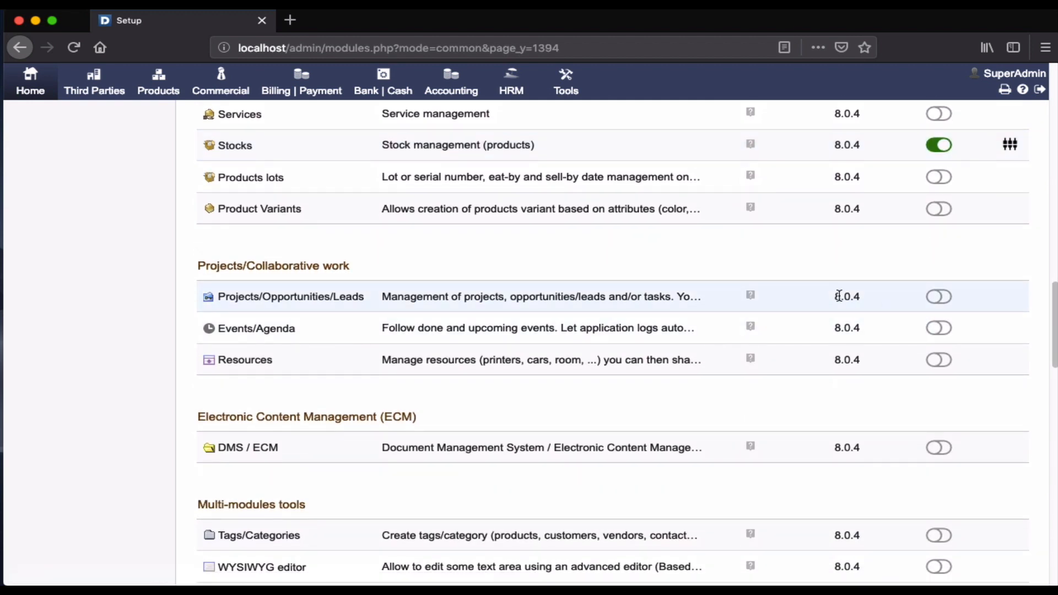
{"action": "left_click", "coordinate": [937, 329]}
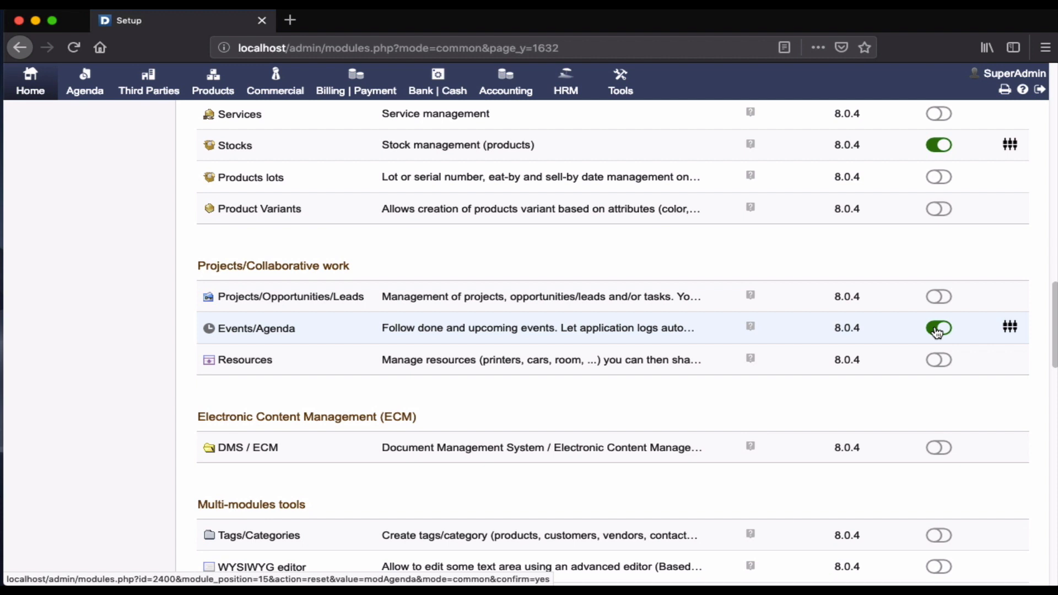
{"action": "scroll", "coordinate": [937, 331], "scroll_direction": "down", "scroll_amount": 5}
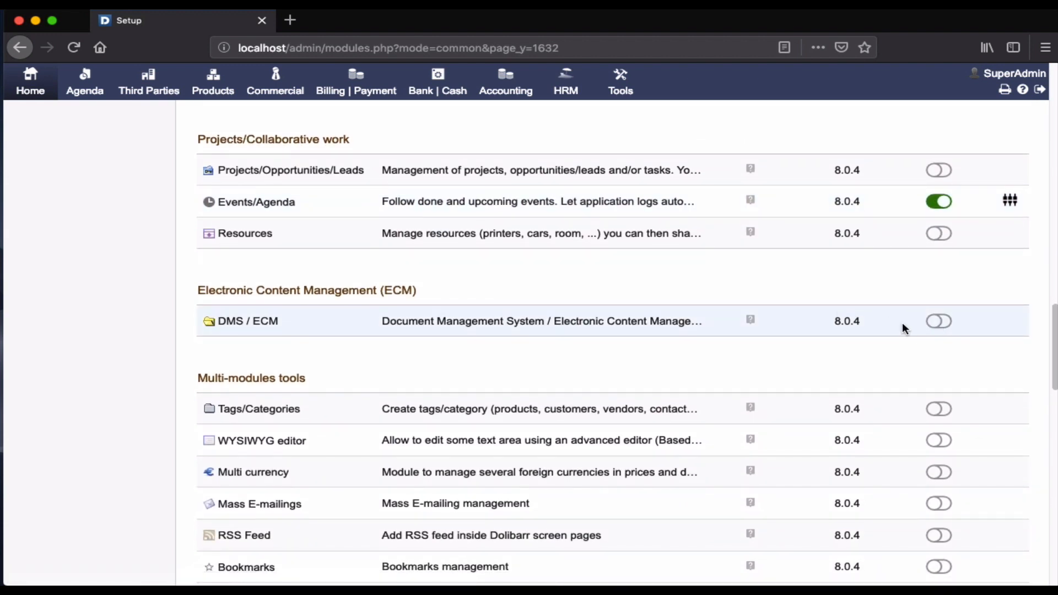
{"action": "left_click", "coordinate": [940, 322]}
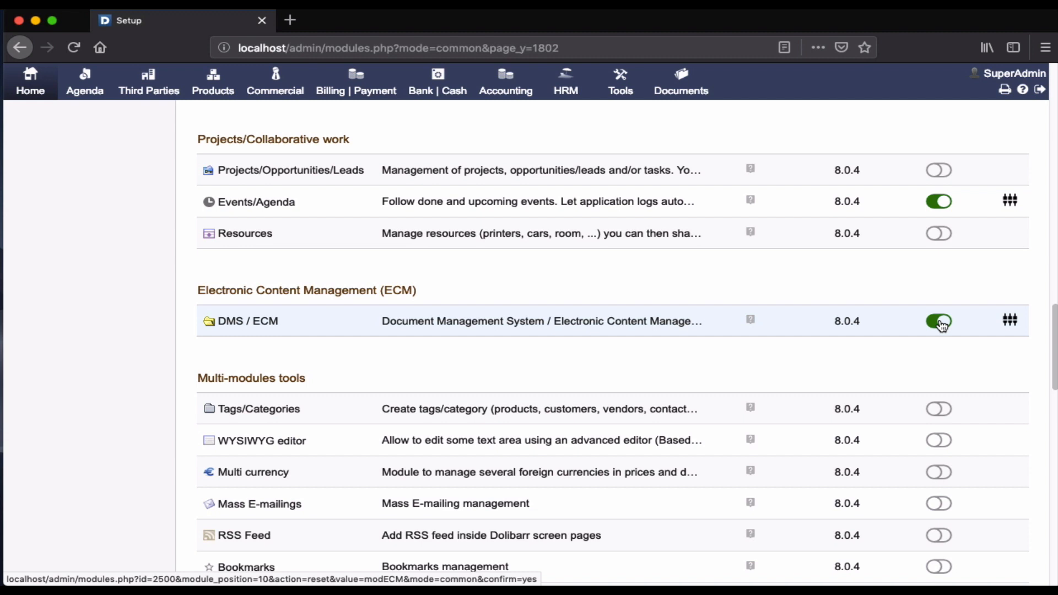
{"action": "scroll", "coordinate": [941, 325], "scroll_direction": "down", "scroll_amount": 5}
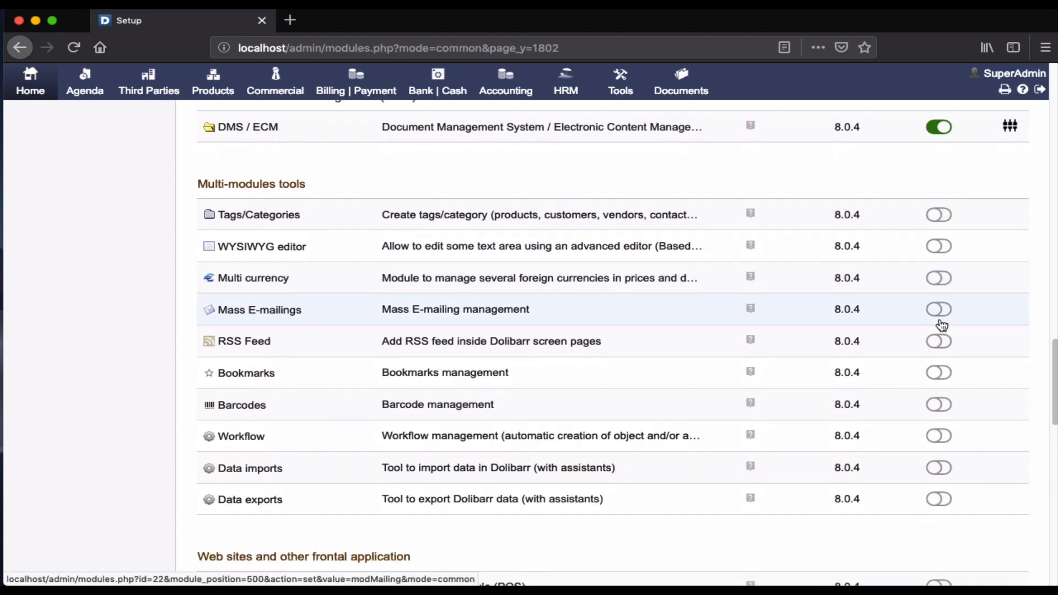
- Enable Tags/Categories under Multi-modules tools and Point of sales under Web sites and other frontal application, accepting the automatic activation of Non Reversible Logs
{"action": "left_click", "coordinate": [939, 215]}
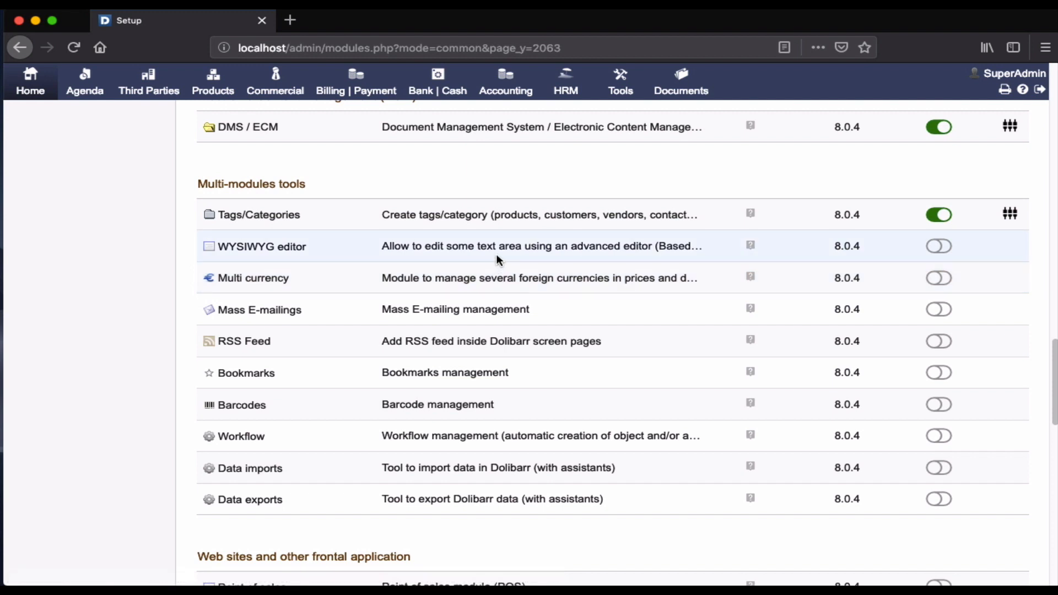
{"action": "scroll", "coordinate": [496, 256], "scroll_direction": "down", "scroll_amount": 1}
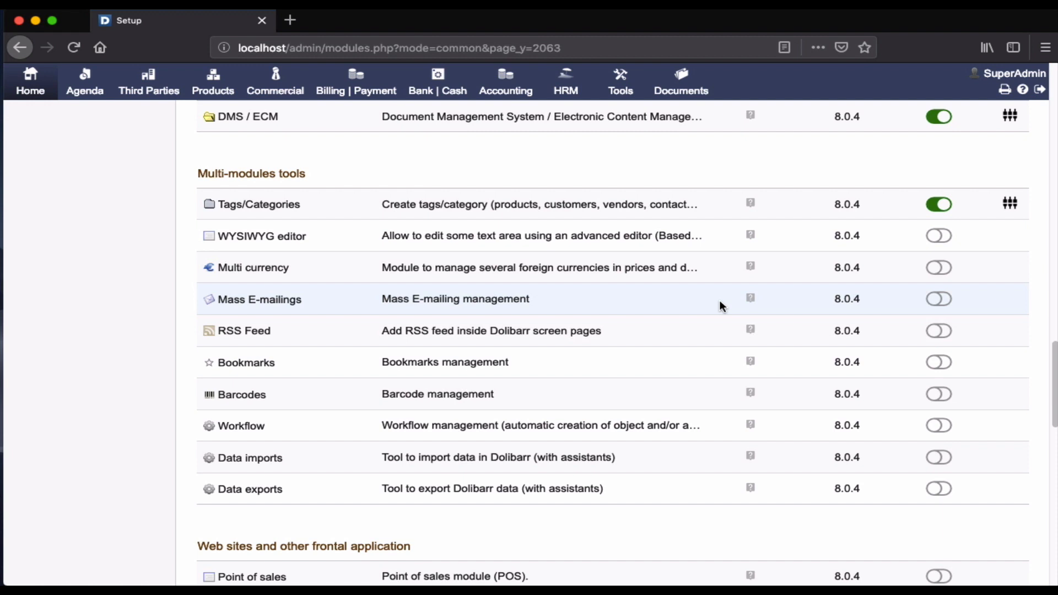
{"action": "scroll", "coordinate": [720, 303], "scroll_direction": "down", "scroll_amount": 2}
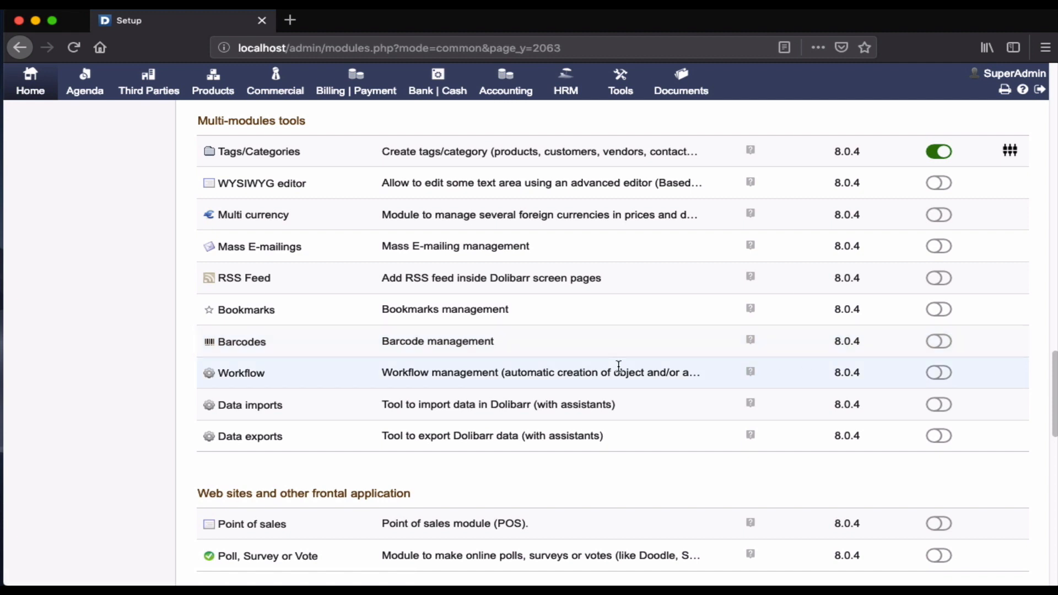
{"action": "scroll", "coordinate": [618, 366], "scroll_direction": "down", "scroll_amount": 2}
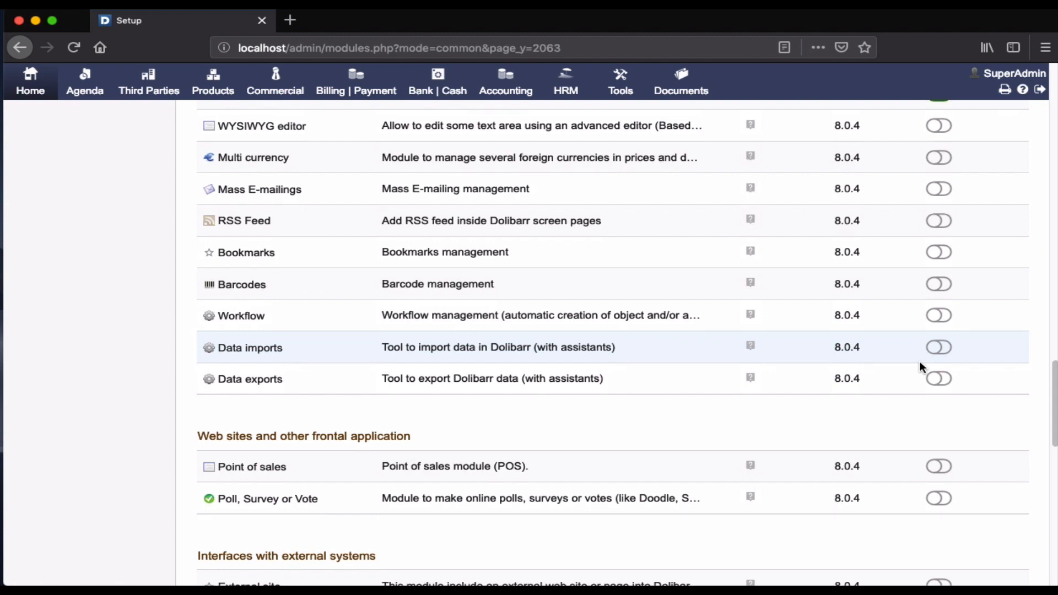
{"action": "scroll", "coordinate": [919, 364], "scroll_direction": "down", "scroll_amount": 2}
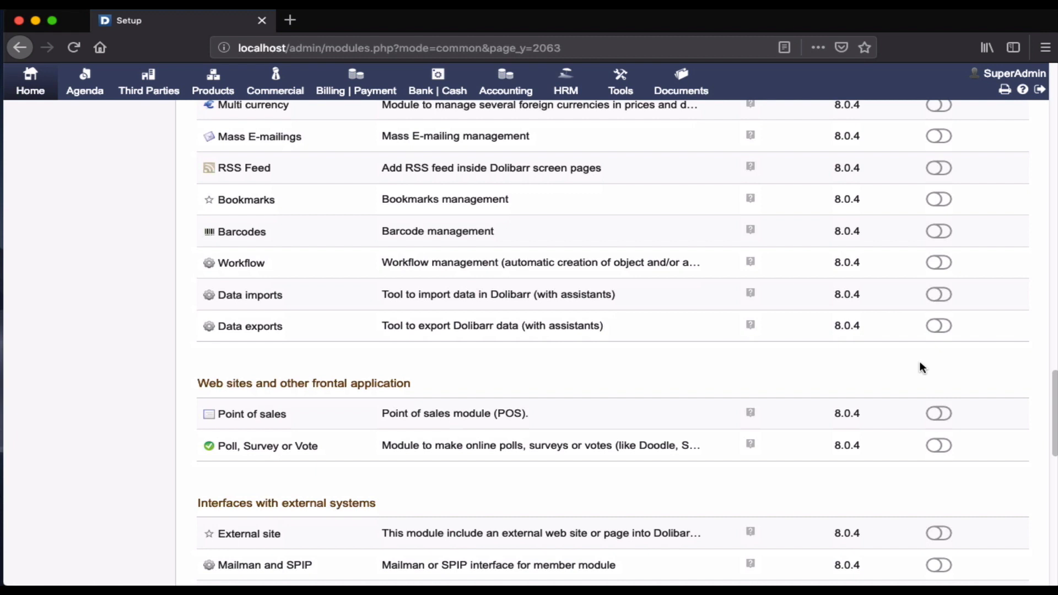
{"action": "scroll", "coordinate": [922, 367], "scroll_direction": "down", "scroll_amount": 1}
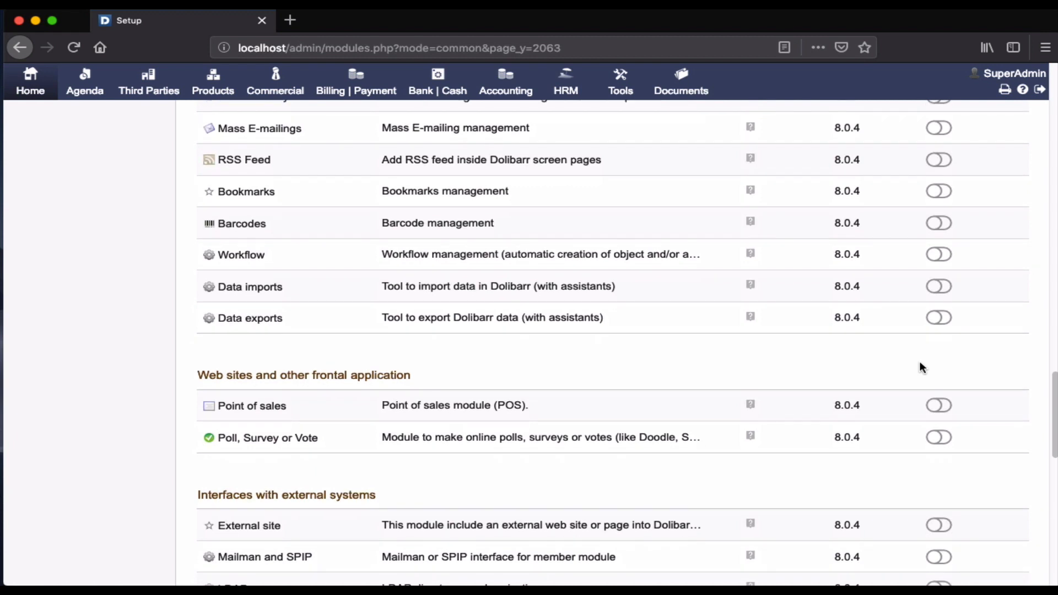
{"action": "scroll", "coordinate": [919, 362], "scroll_direction": "down", "scroll_amount": 1}
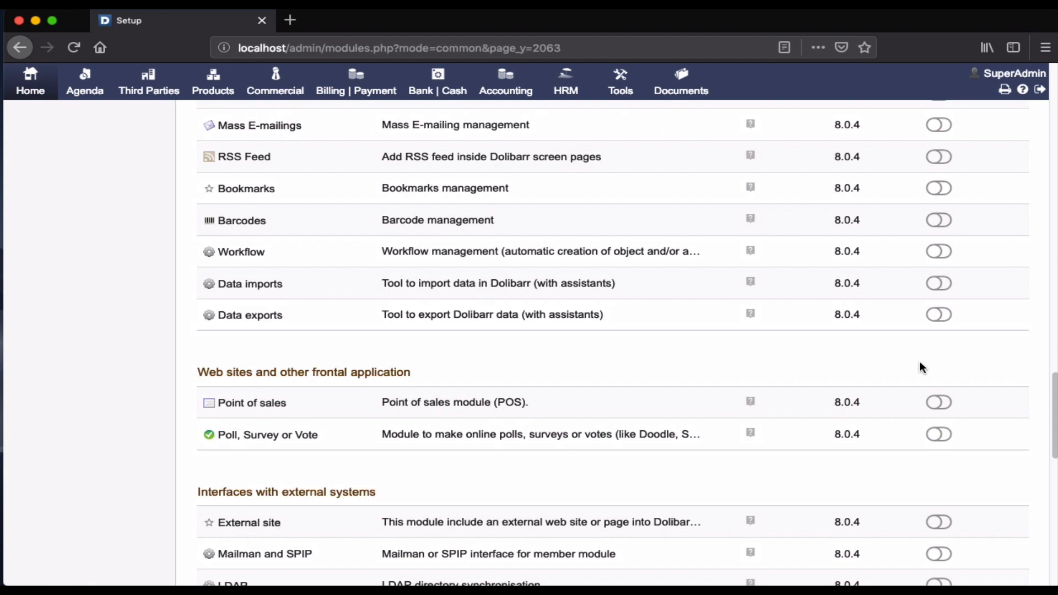
{"action": "scroll", "coordinate": [919, 362], "scroll_direction": "down", "scroll_amount": 3}
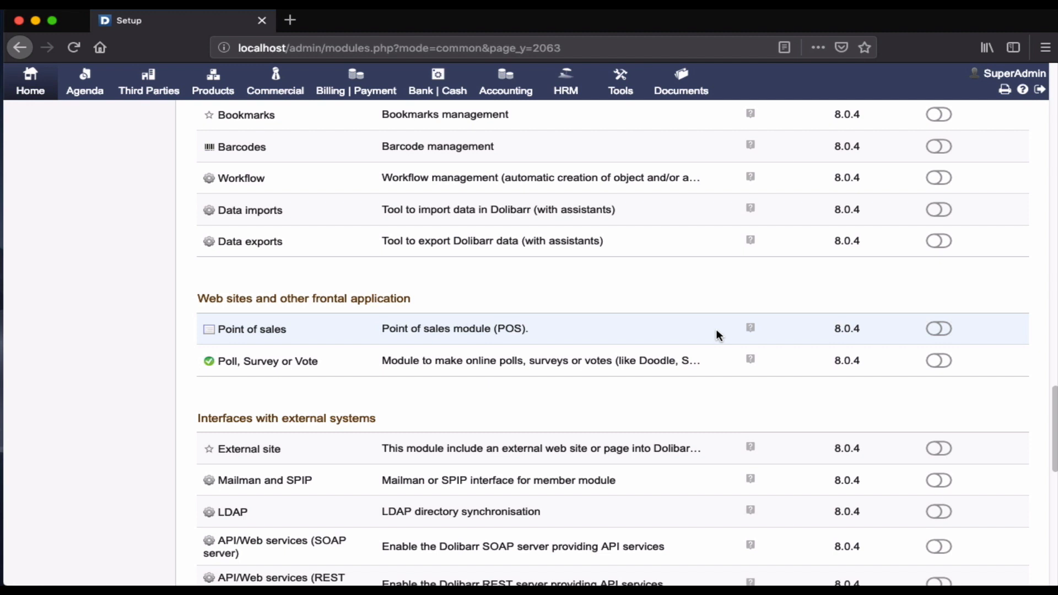
{"action": "left_click", "coordinate": [939, 330]}
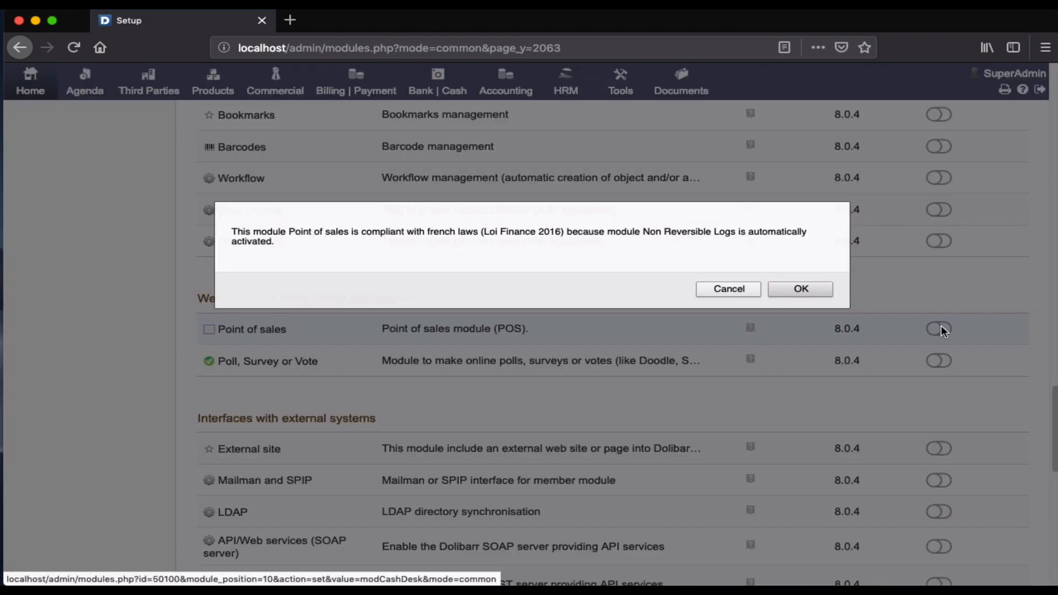
{"action": "left_click", "coordinate": [806, 291]}
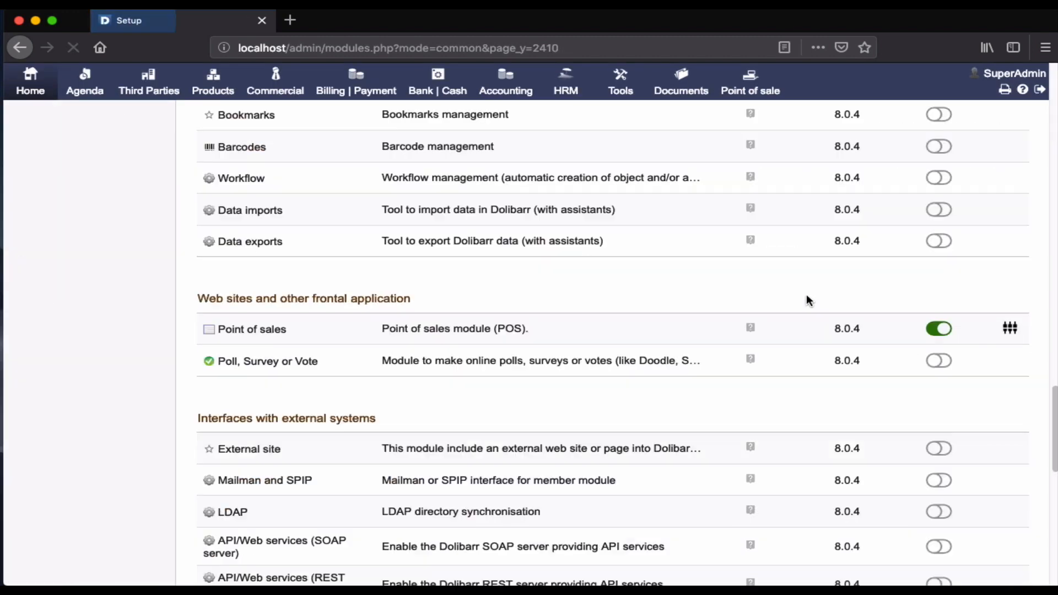
- Review the modules under Interfaces with external systems and System, and look back over the module list up to Products Management
{"action": "scroll", "coordinate": [806, 295], "scroll_direction": "down", "scroll_amount": 3}
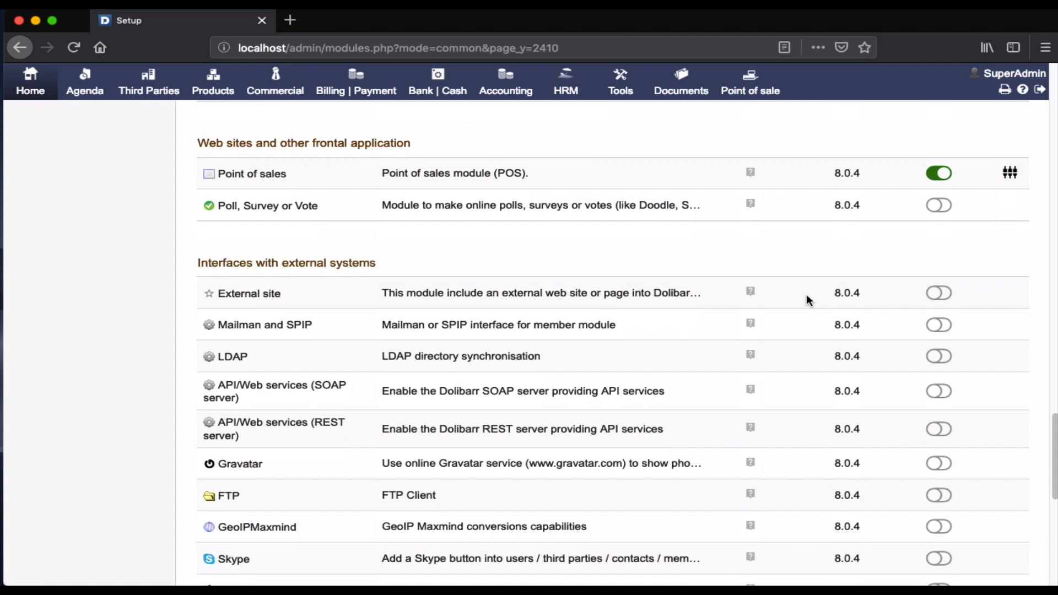
{"action": "scroll", "coordinate": [806, 298], "scroll_direction": "down", "scroll_amount": 2}
{"action": "scroll", "coordinate": [806, 299], "scroll_direction": "down", "scroll_amount": 1}
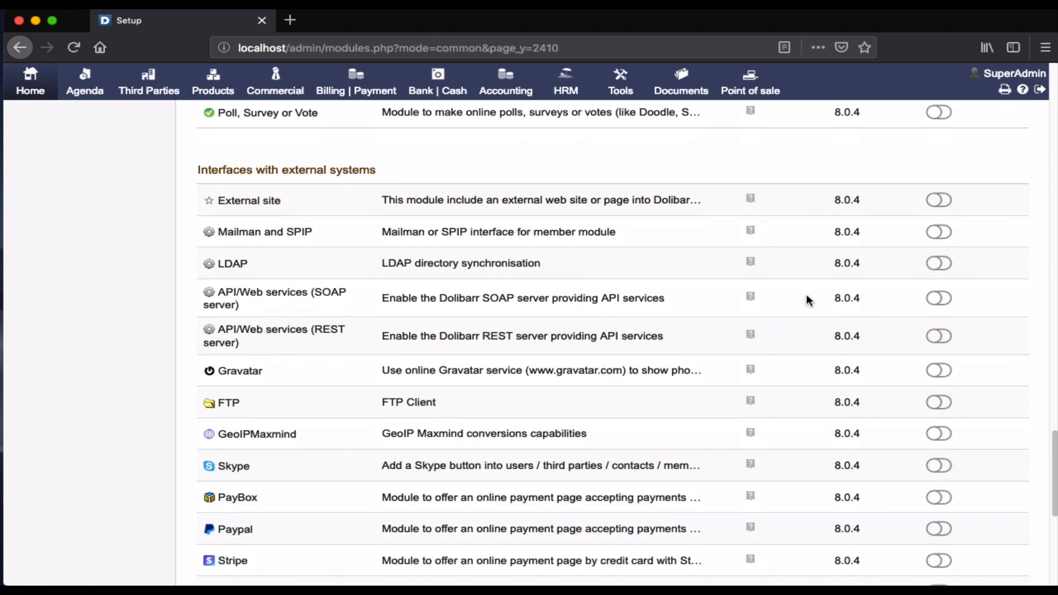
{"action": "scroll", "coordinate": [808, 301], "scroll_direction": "down", "scroll_amount": 1}
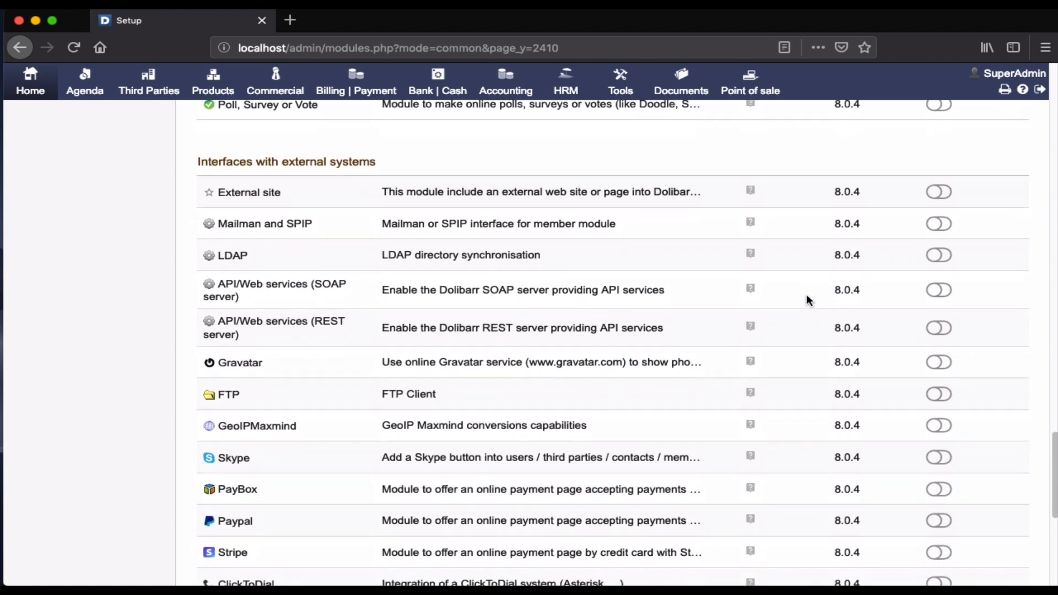
{"action": "scroll", "coordinate": [807, 300], "scroll_direction": "down", "scroll_amount": 1}
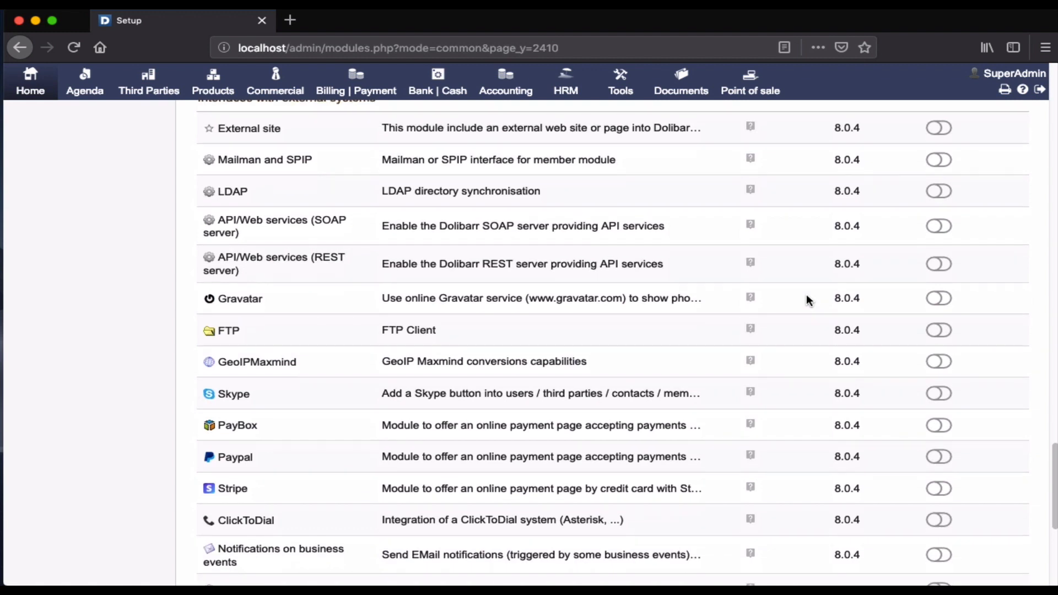
{"action": "scroll", "coordinate": [806, 300], "scroll_direction": "down", "scroll_amount": 1}
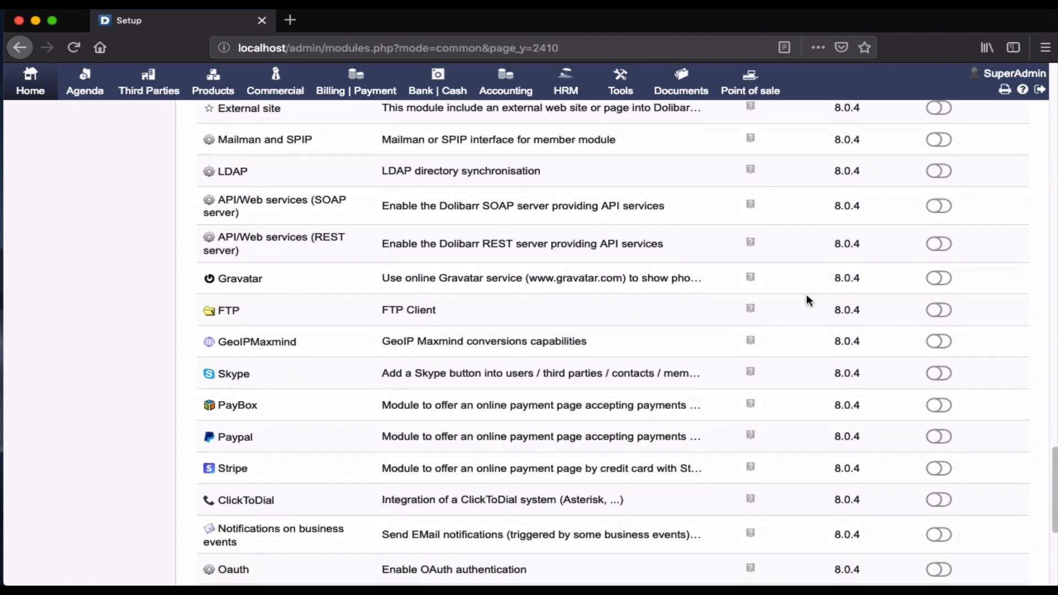
{"action": "scroll", "coordinate": [808, 300], "scroll_direction": "down", "scroll_amount": 2}
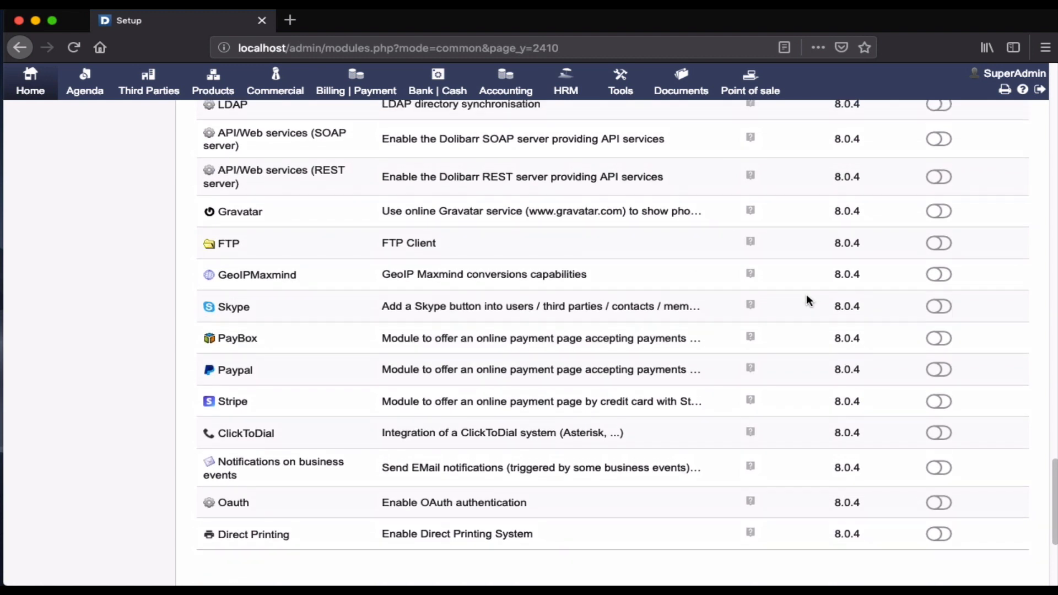
{"action": "scroll", "coordinate": [807, 300], "scroll_direction": "down", "scroll_amount": 1}
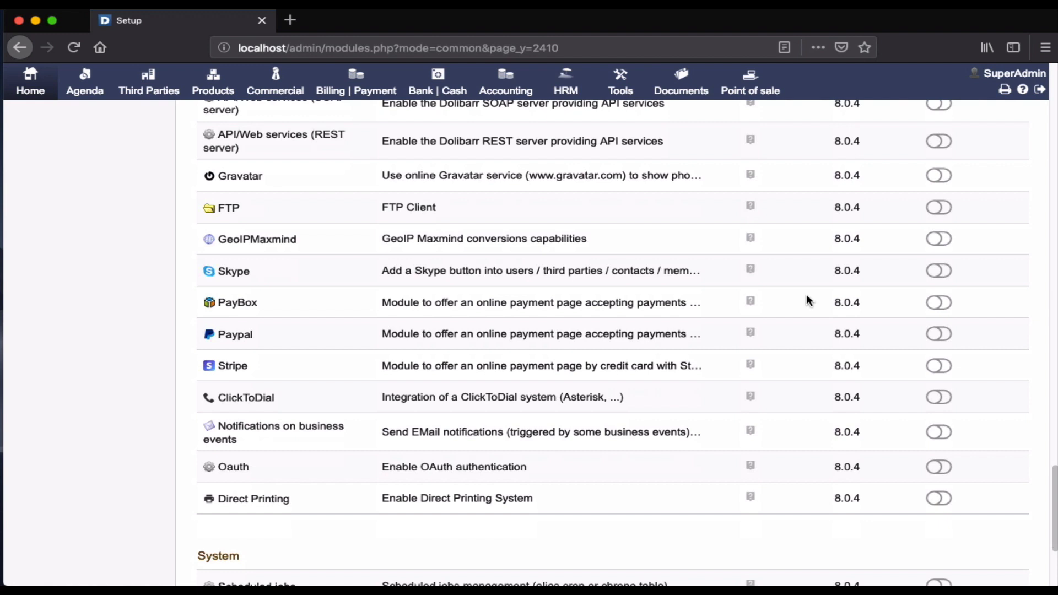
{"action": "scroll", "coordinate": [807, 300], "scroll_direction": "down", "scroll_amount": 5}
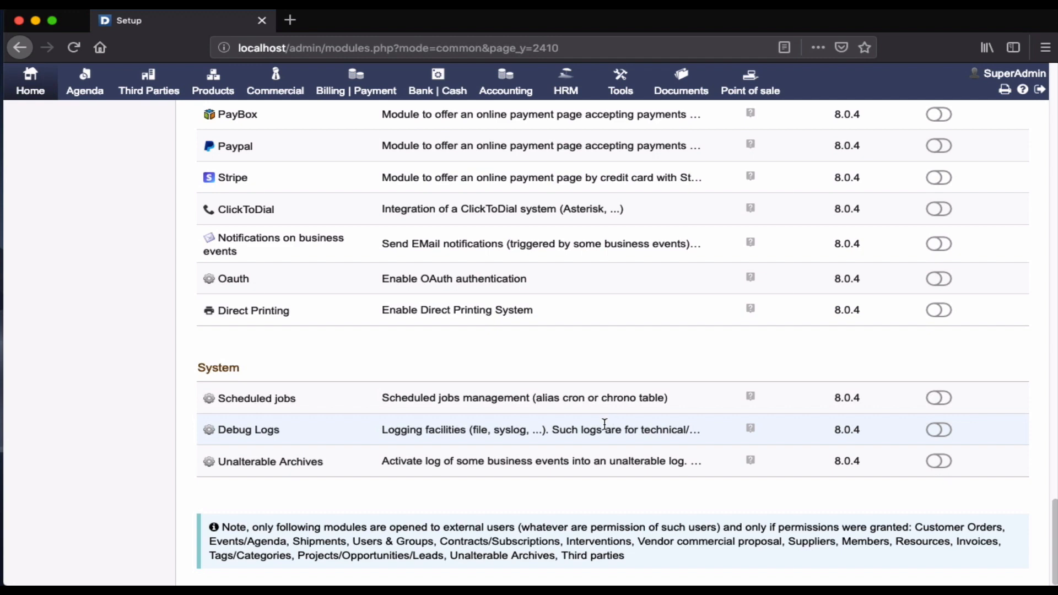
{"action": "scroll", "coordinate": [585, 461], "scroll_direction": "up", "scroll_amount": 15}
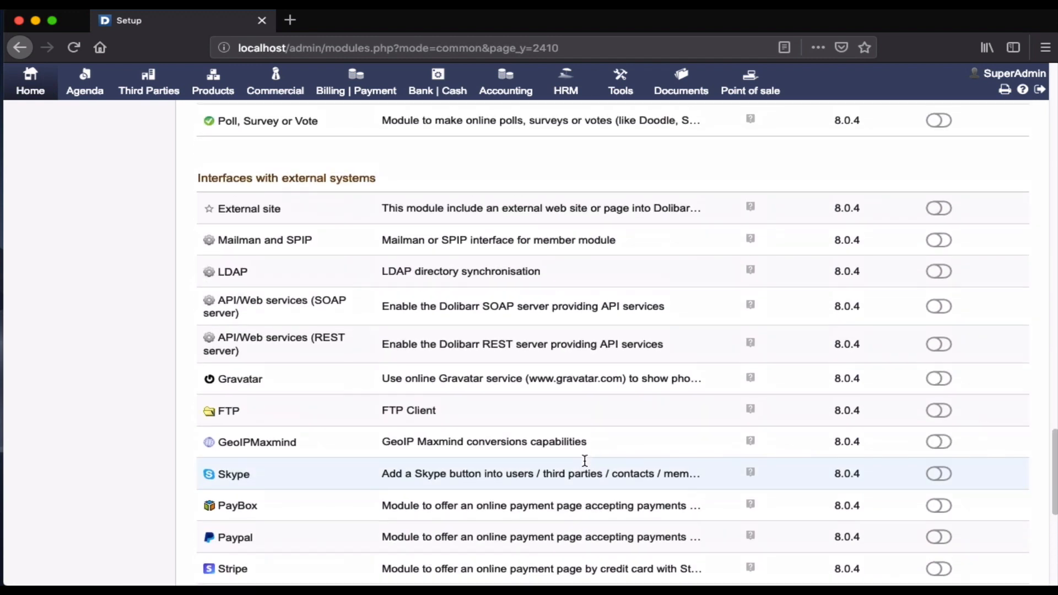
{"action": "scroll", "coordinate": [584, 460], "scroll_direction": "up", "scroll_amount": 20}
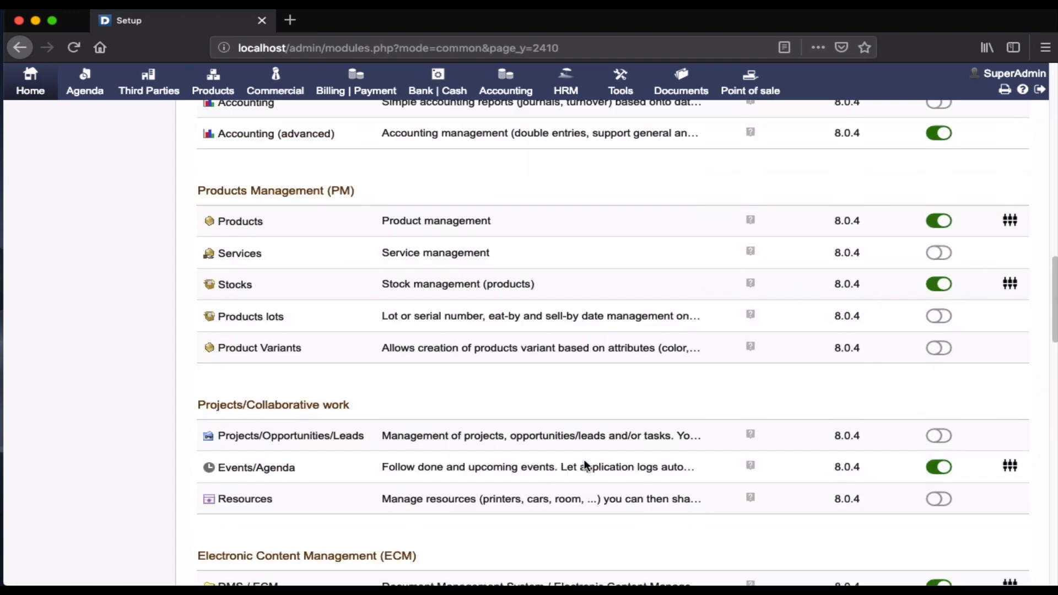